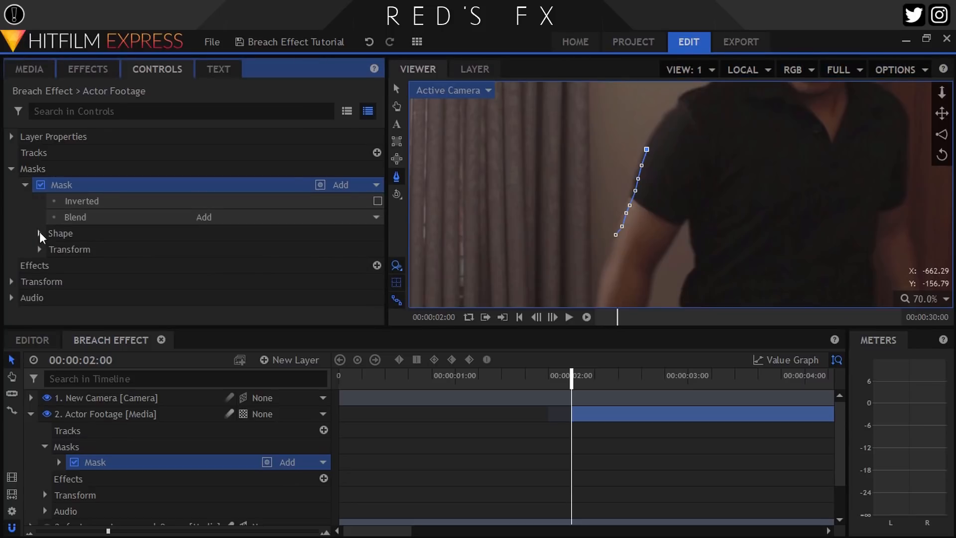
- Expand the mask's Shape and Transform properties and locate its Path property
scroll(42, 266, "down", 1)
left_click(40, 268)
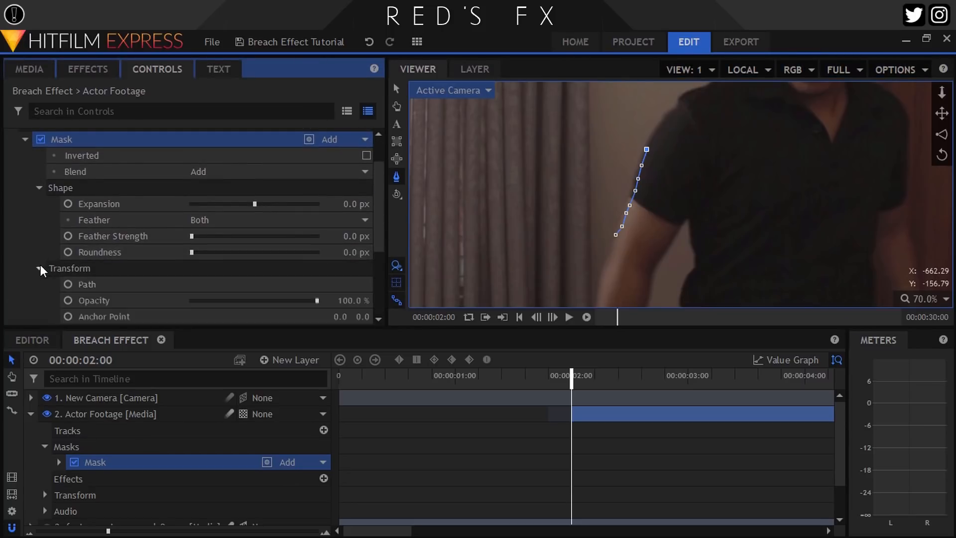
scroll(50, 262, "down", 1)
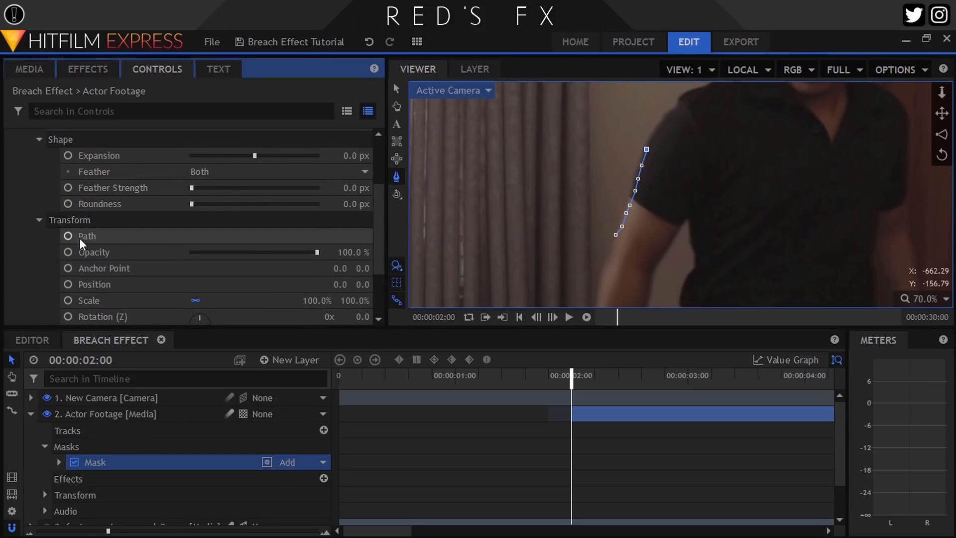
scroll(662, 121, "up", 3)
- Continue the freehand mask outline with more points up the actor's sleeve and shoulder
left_click(653, 139)
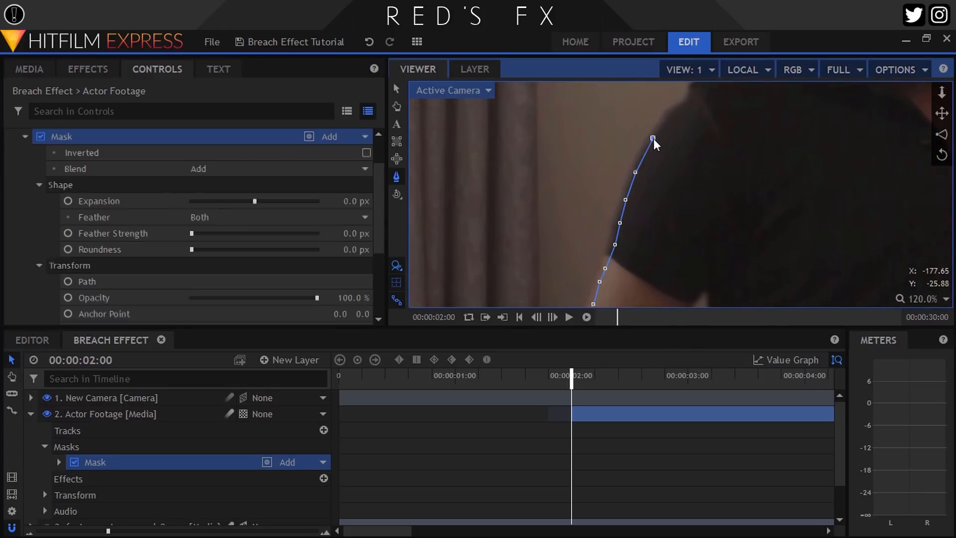
left_click(667, 119)
left_click(678, 106)
left_click(684, 100)
left_click(689, 89)
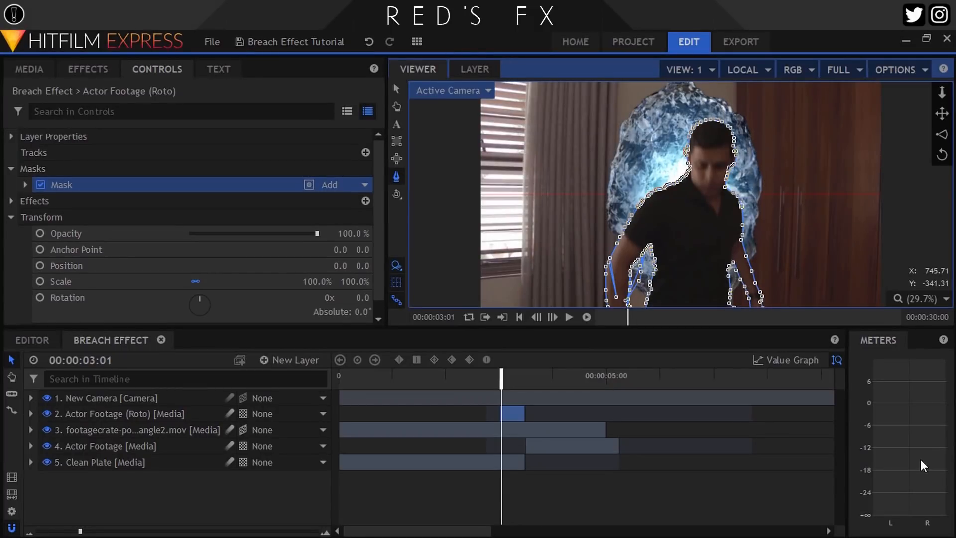
- Add a black 1920 × 1080 plane with square pixels as the composite shot's uppermost layer
left_click(10, 217)
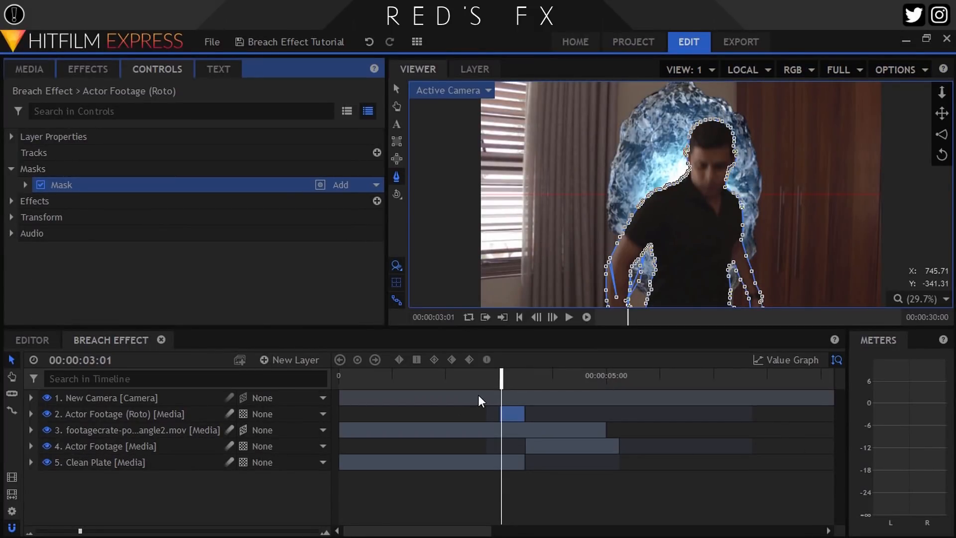
scroll(528, 391, "up", 3)
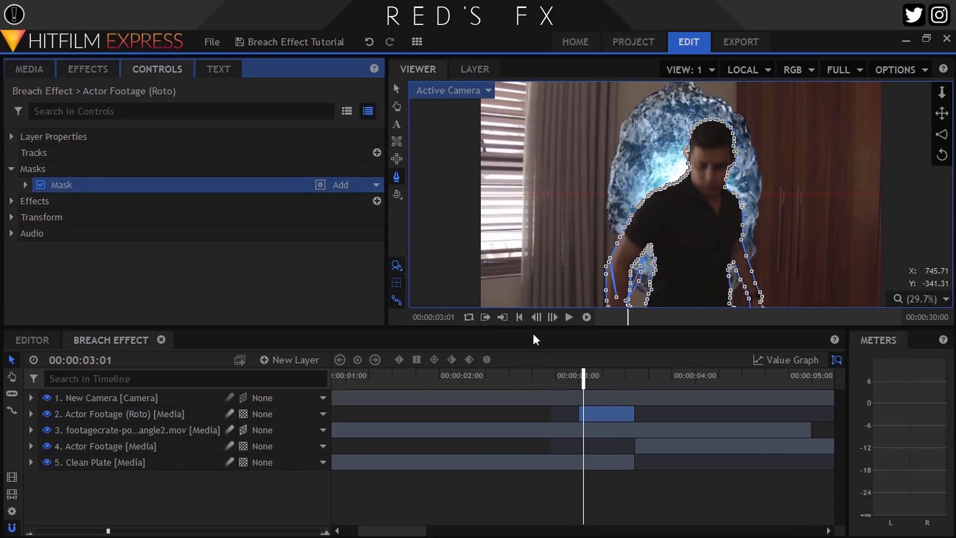
left_click(148, 514)
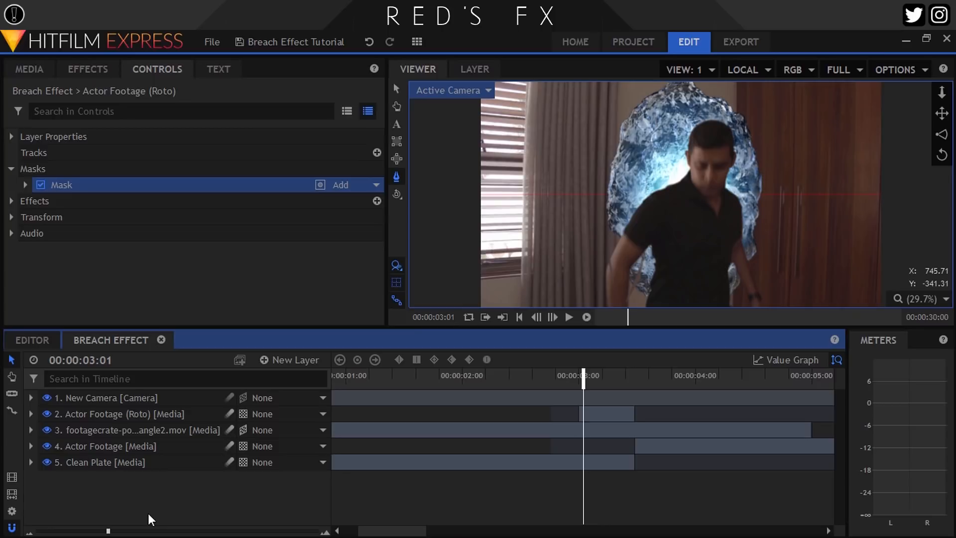
left_click(274, 356)
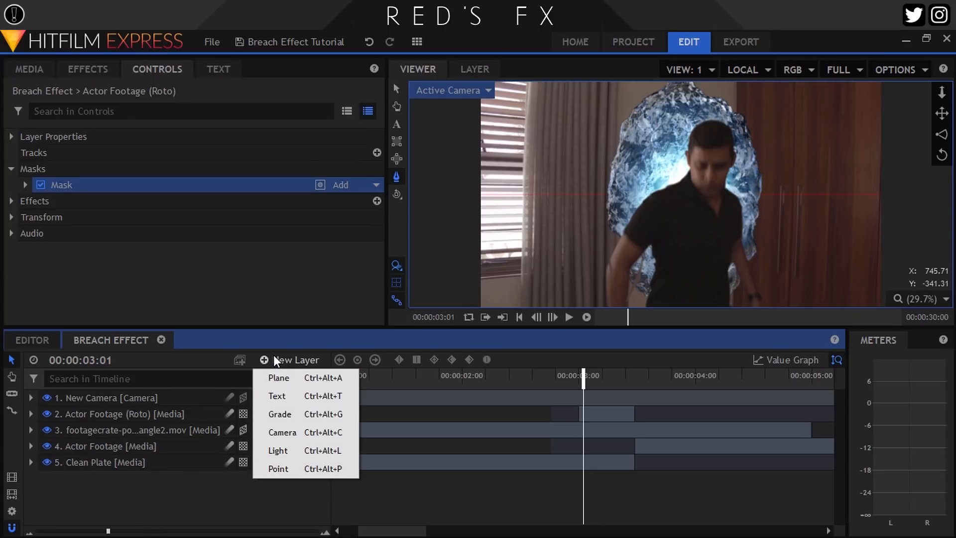
left_click(279, 378)
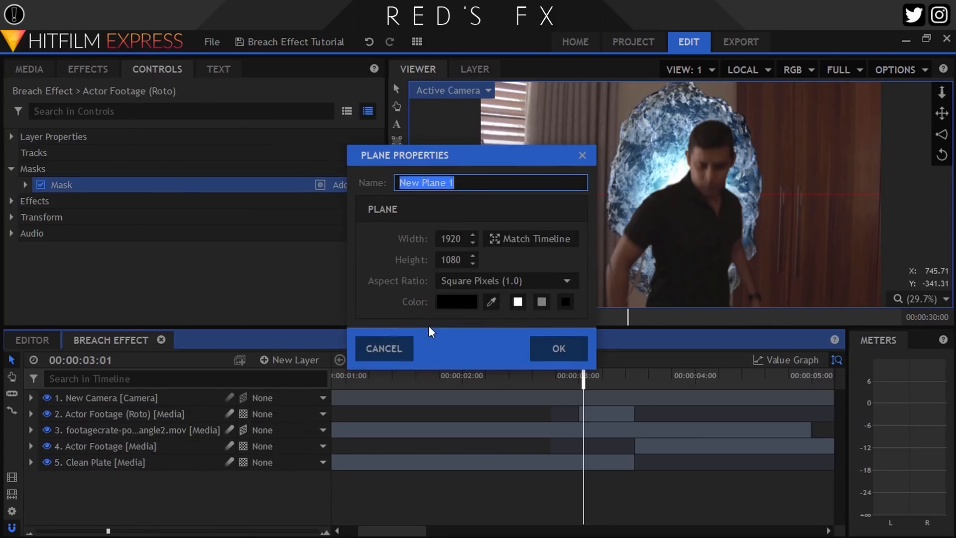
left_click(564, 348)
- Change the new plane's blend mode so the footage beneath shows through its black area
right_click(128, 398)
mouse_move(156, 60)
left_click(321, 77)
- Find the Light Flares effect by searching for "light" and apply it to the new plane
left_click(94, 69)
left_click(91, 93)
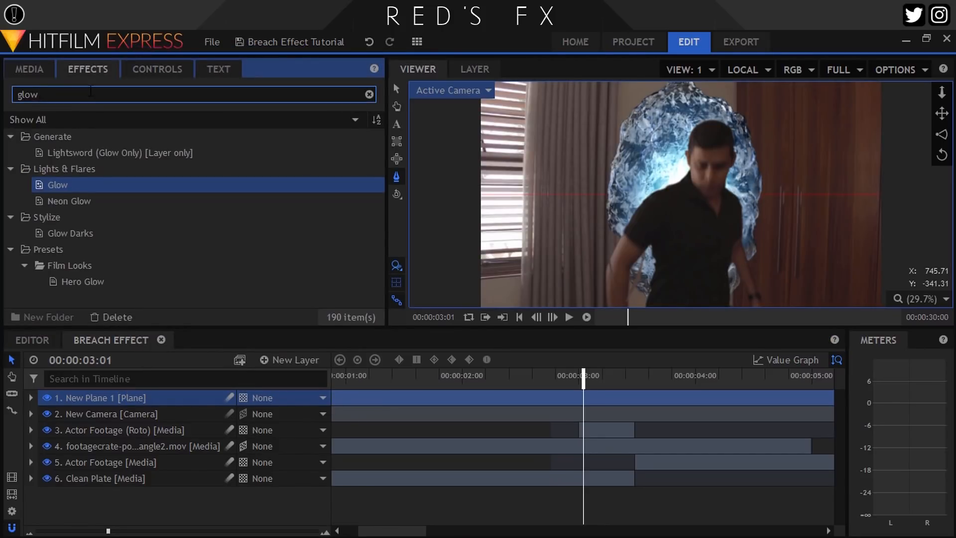
key("BackSpace")
key("BackSpace")
key("BackSpace")
key("BackSpace")
type("ligh")
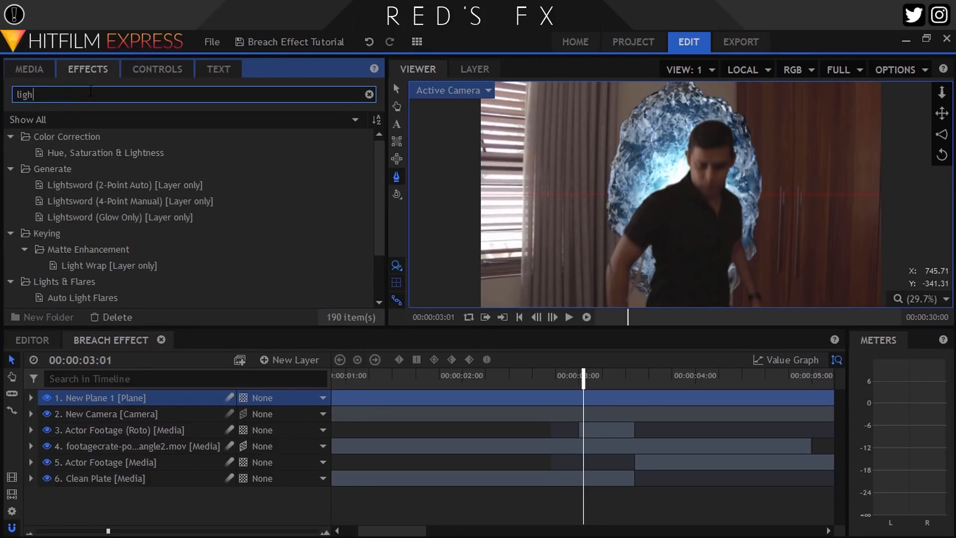
type("t")
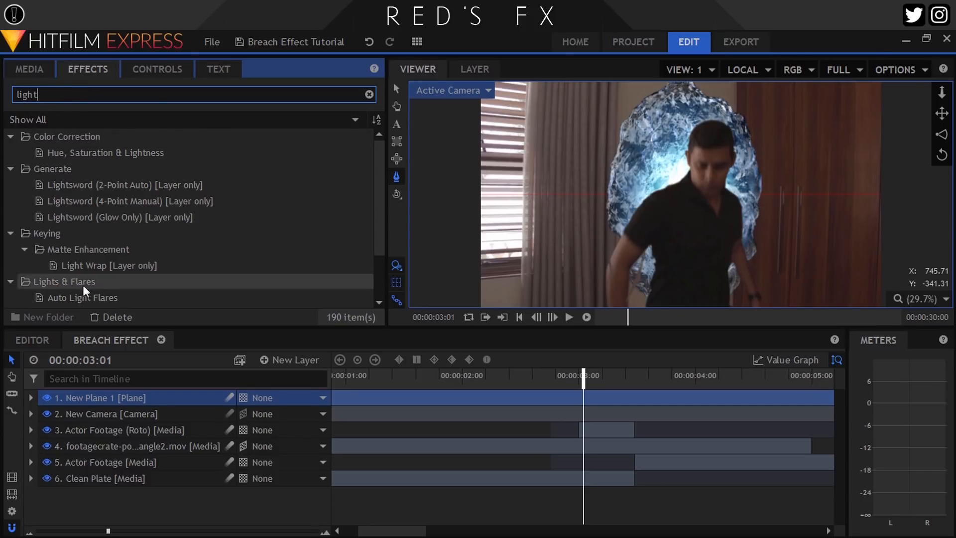
scroll(84, 291, "down", 1)
left_click_drag(80, 257, 101, 396)
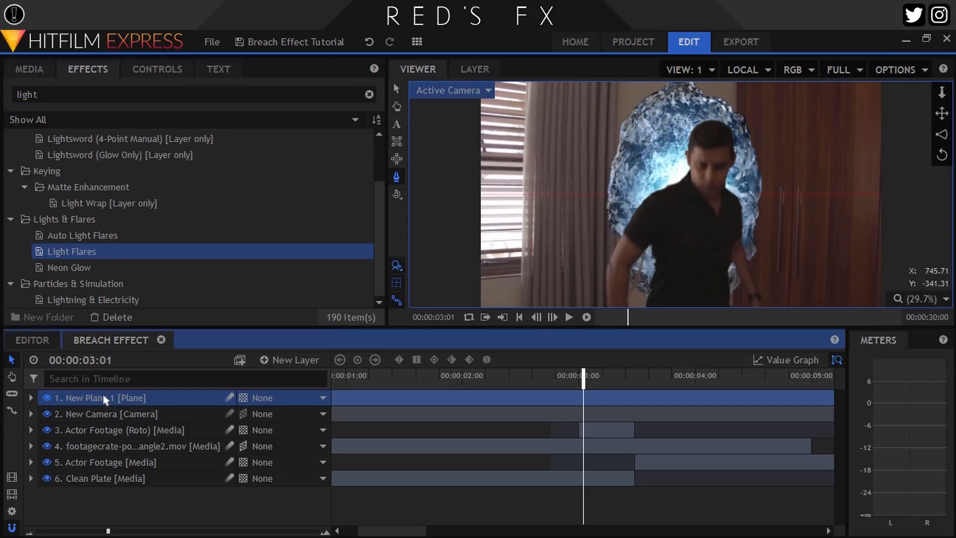
- Set the Light Flares effect's flare type to Digital Stripe and its scale to 919 px
left_click(157, 67)
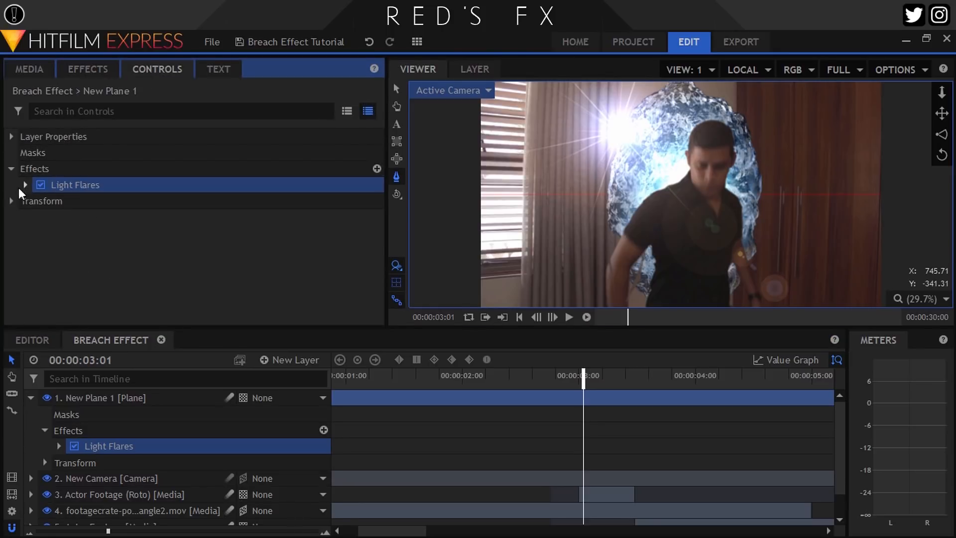
left_click(25, 184)
left_click(231, 202)
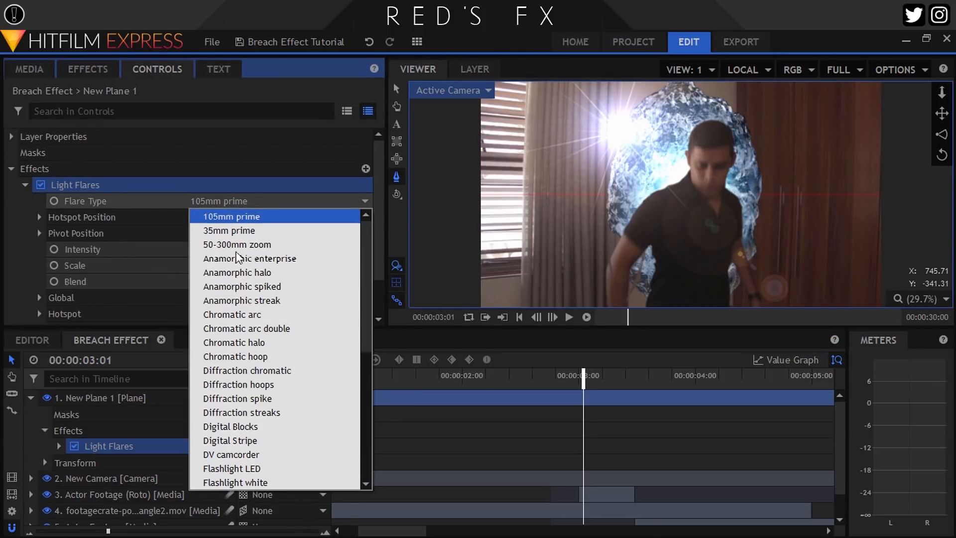
left_click(230, 440)
scroll(224, 273, "down", 3)
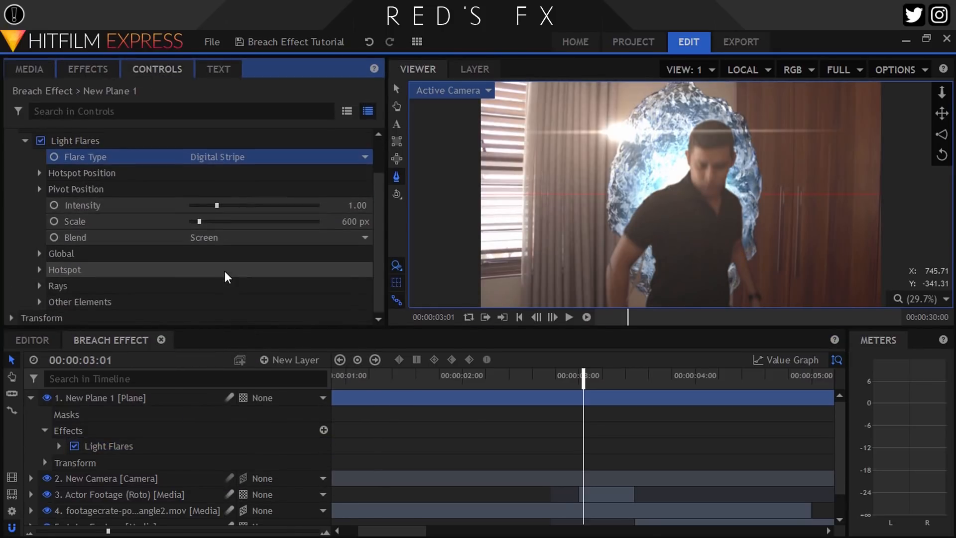
left_click_drag(350, 221, 508, 221)
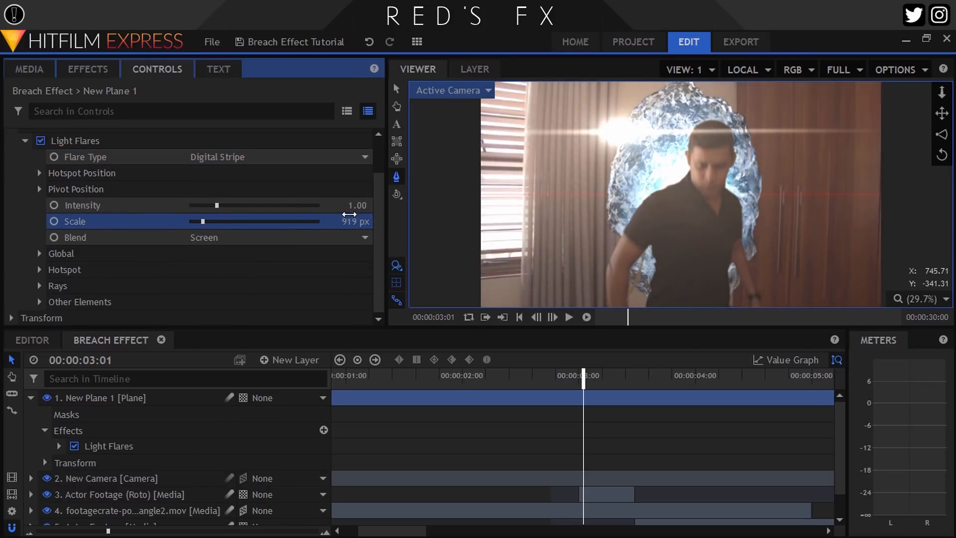
- Set the flare's global gamma to 0.77, saturation to 2.00 and hue shift to 135°
left_click(40, 253)
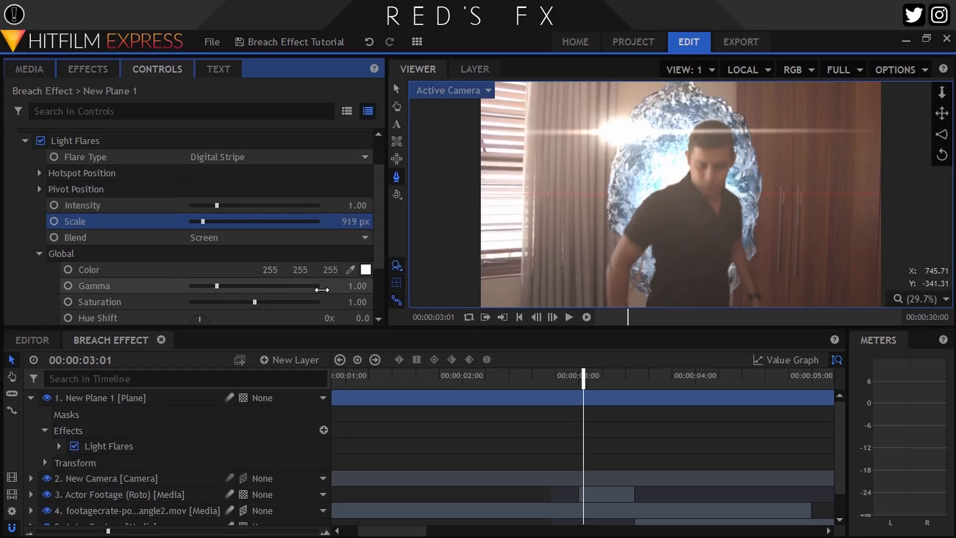
left_click_drag(356, 285, 344, 285)
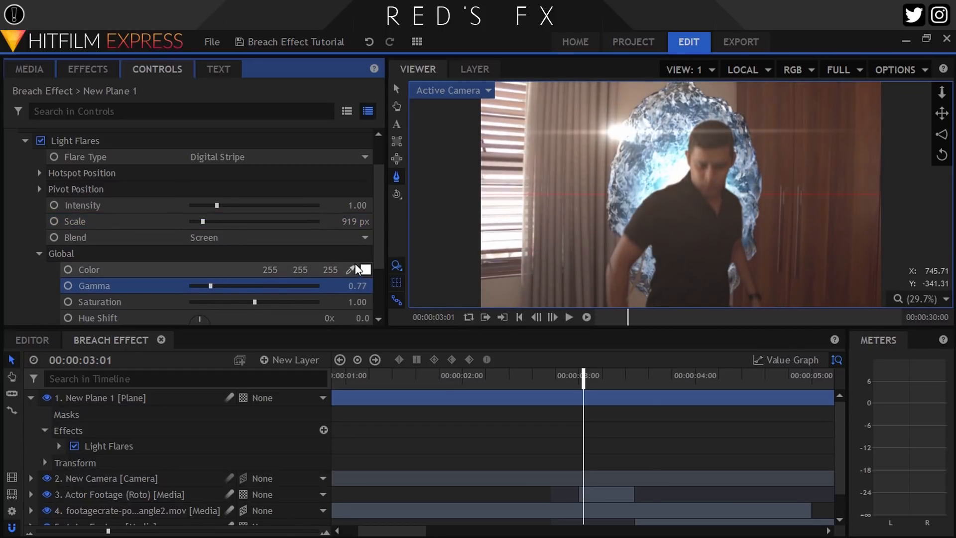
scroll(253, 281, "down", 2)
left_click_drag(299, 260, 376, 270)
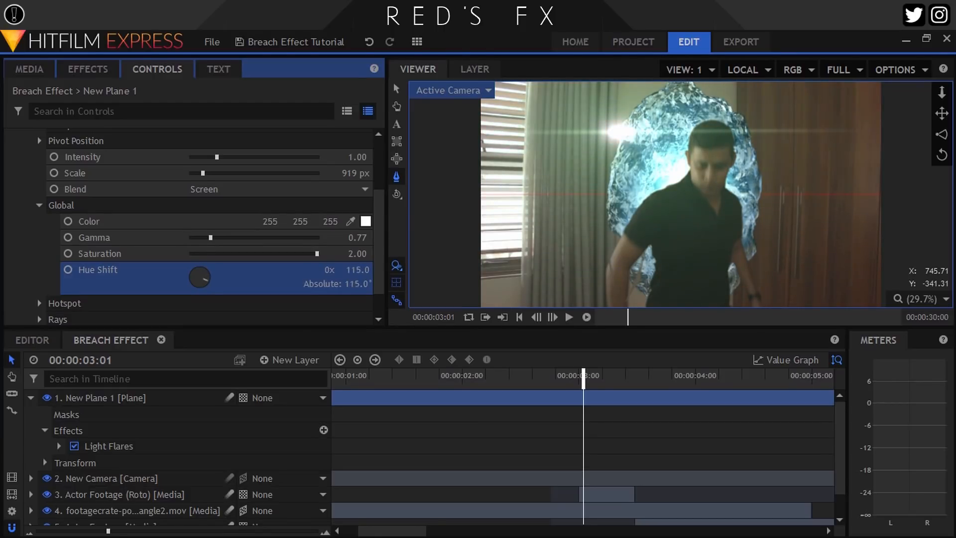
- Move the flare's hotspot onto the bright centre of the portal and collapse the plane layer
left_click(406, 92)
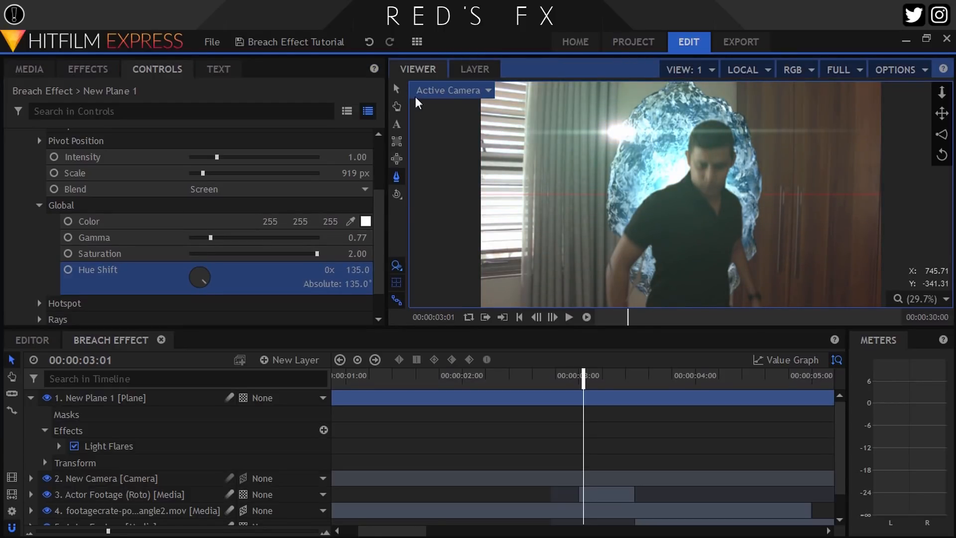
left_click(396, 89)
left_click_drag(618, 133, 680, 204)
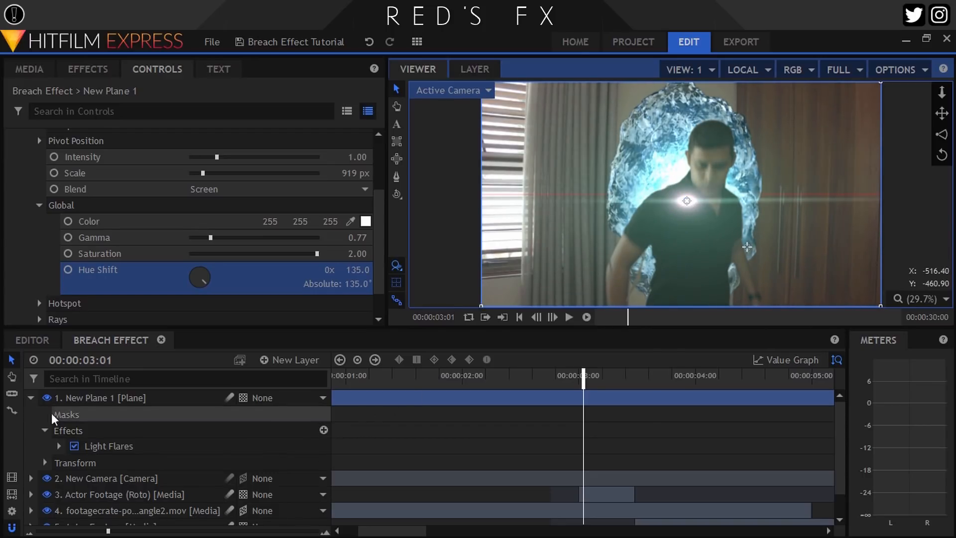
left_click(30, 398)
- Keyframe the flare's intensity at 0.00 at 00:00:02:18
scroll(604, 444, "up", 2)
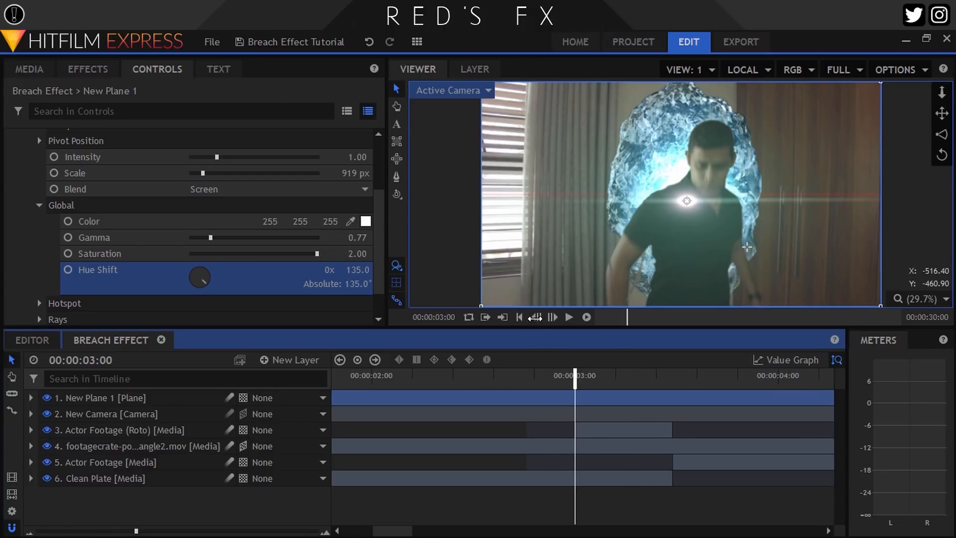
left_click(536, 317)
left_click(536, 317)
left_click(535, 317)
left_click(536, 317)
left_click(536, 317)
left_click(536, 316)
left_click(535, 317)
left_click(536, 317)
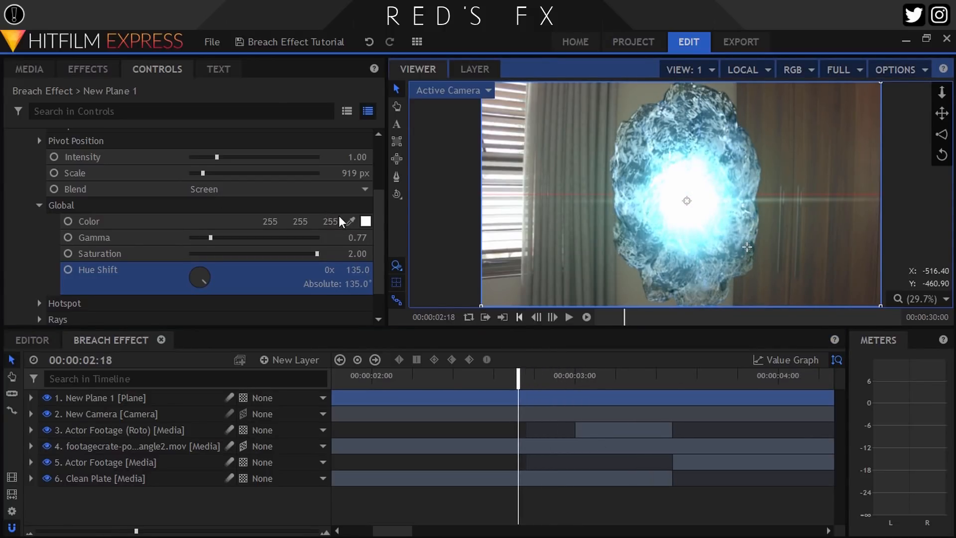
scroll(341, 214, "up", 3)
left_click(358, 249)
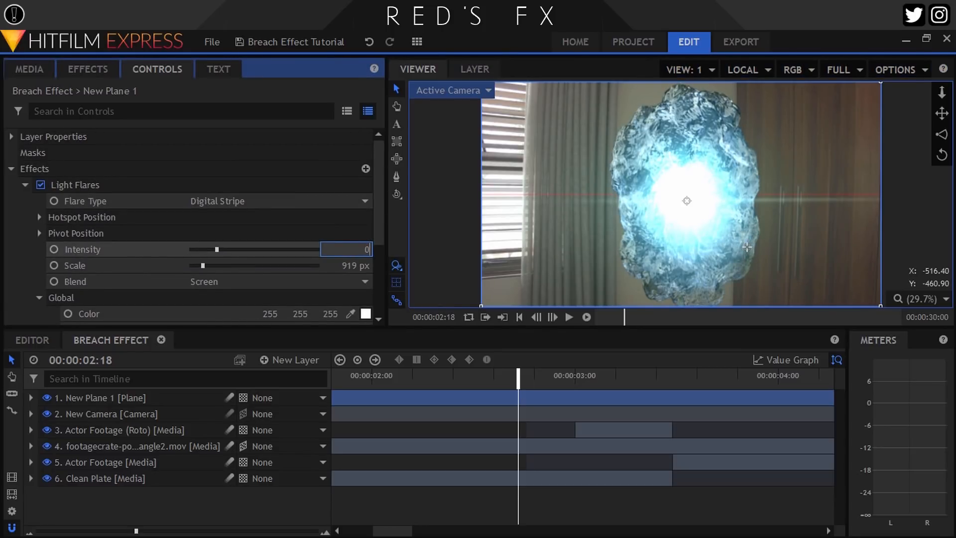
key("Return")
left_click(53, 249)
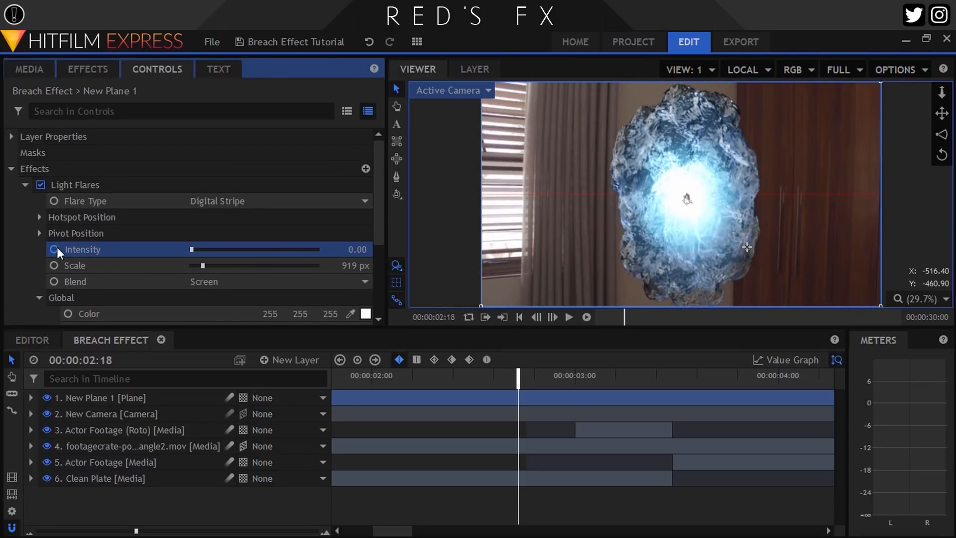
- Set the flare's intensity to 3.00 at 00:00:03:02
left_click(575, 381)
left_click(552, 317)
left_click(553, 318)
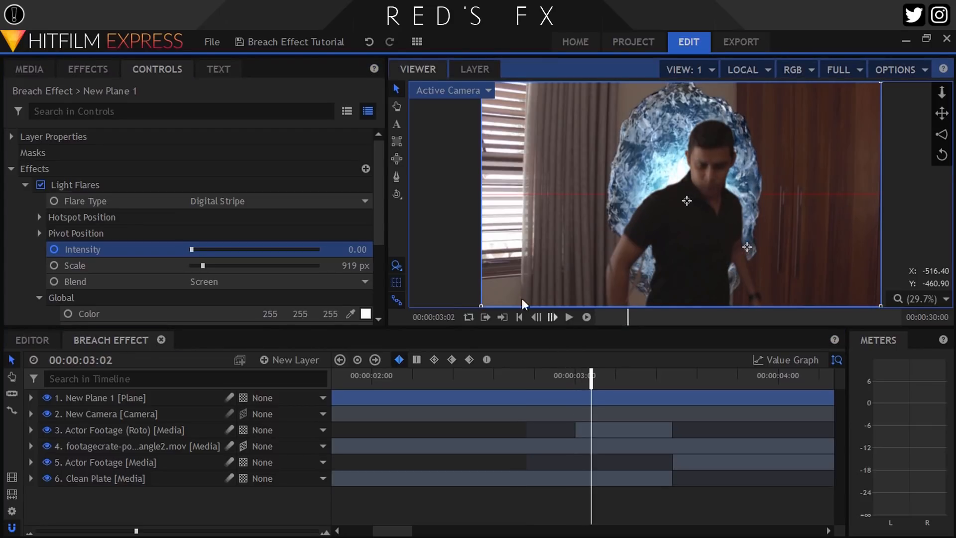
left_click(356, 249)
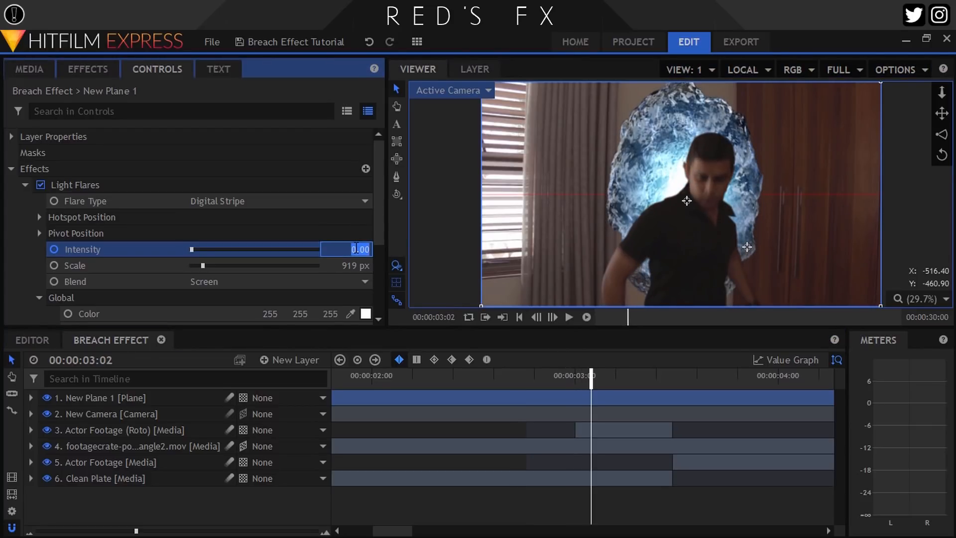
type("4")
key("Return")
left_click(357, 249)
key("Return")
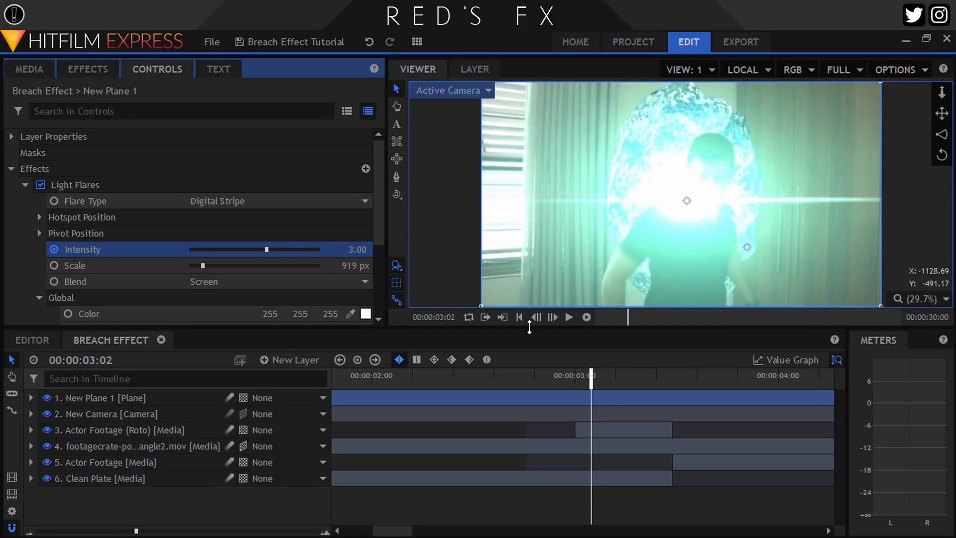
- Bring the flare's intensity back down to 0.00 at 00:00:03:07
left_click(553, 317)
left_click(552, 317)
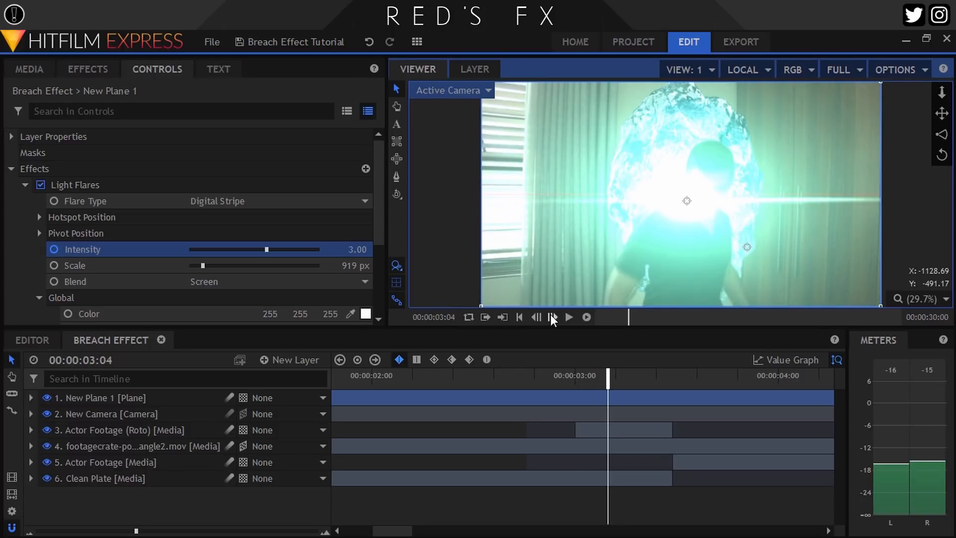
left_click(553, 317)
left_click(553, 317)
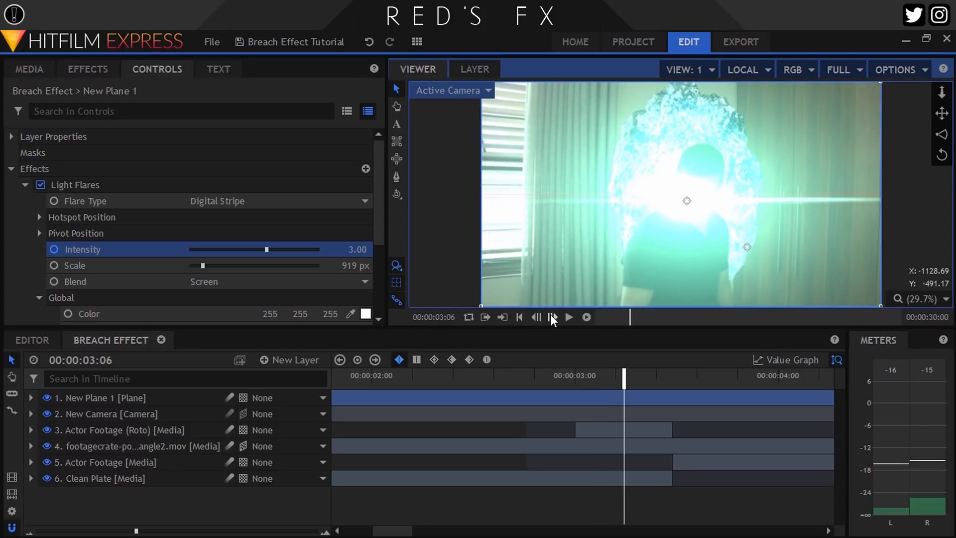
left_click(552, 317)
left_click_drag(359, 250, 209, 250)
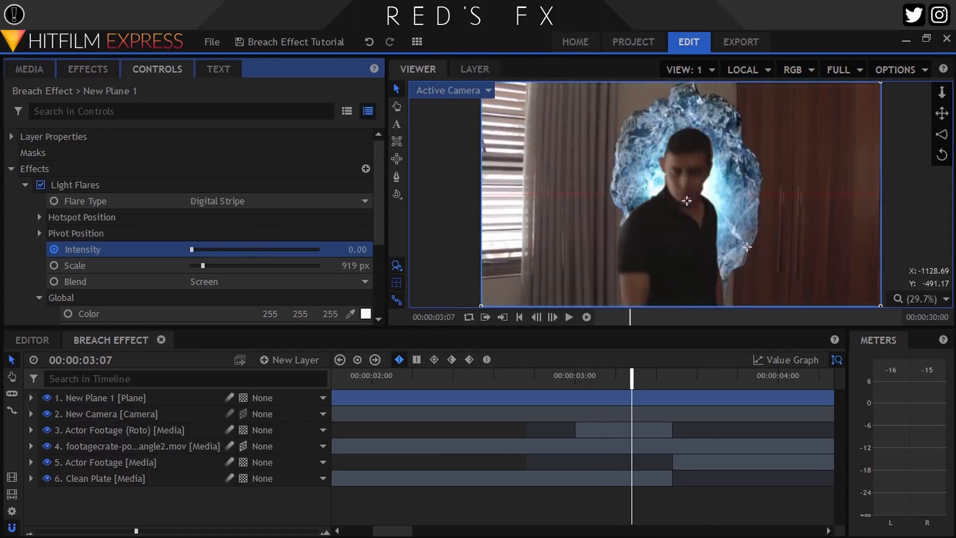
- Keyframe the Actor Footage (Roto) layer's opacity at 0% at 00:00:03:00
left_click(574, 380)
left_click(96, 429)
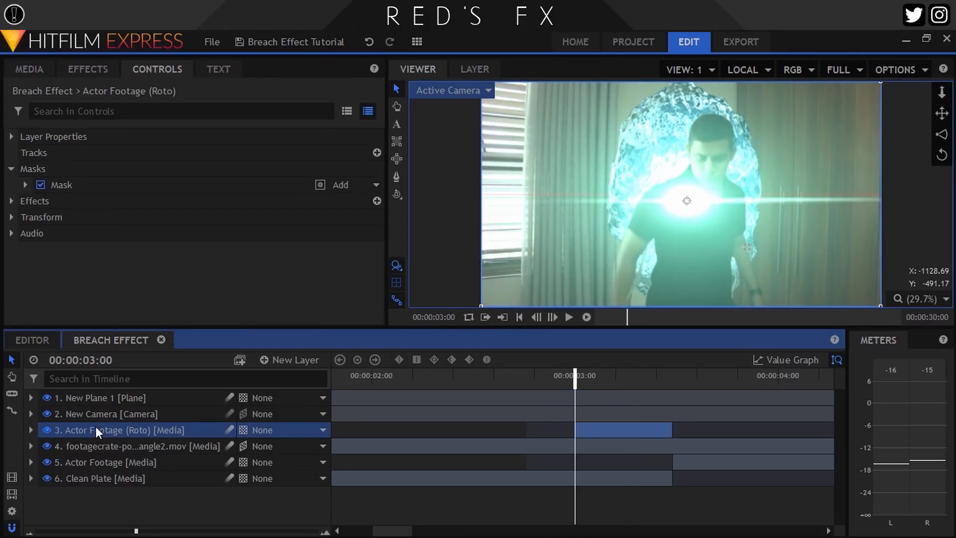
left_click(11, 217)
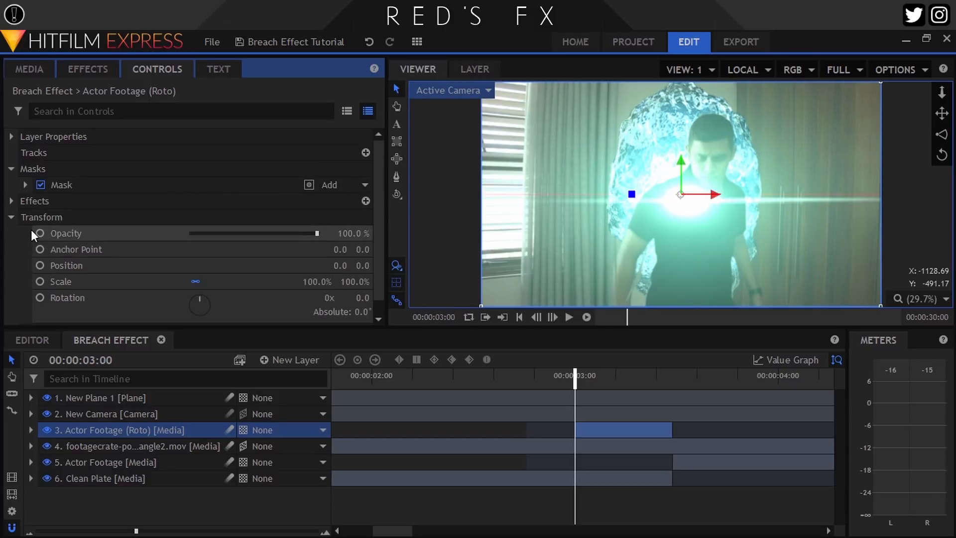
left_click(157, 235)
left_click_drag(200, 233, 192, 233)
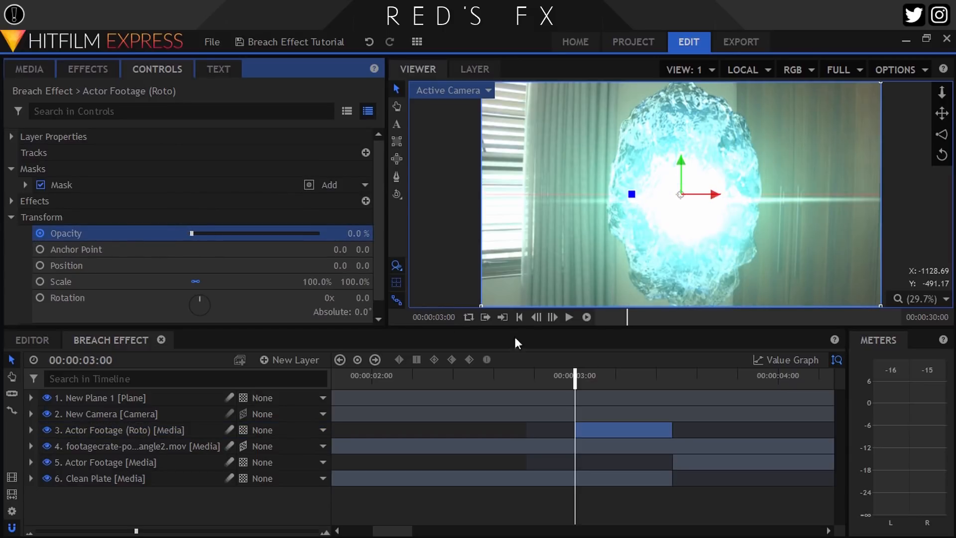
- Set the Actor Footage (Roto) layer's opacity to 100% at 00:00:03:04
left_click(552, 318)
left_click(553, 318)
left_click(552, 319)
left_click(552, 319)
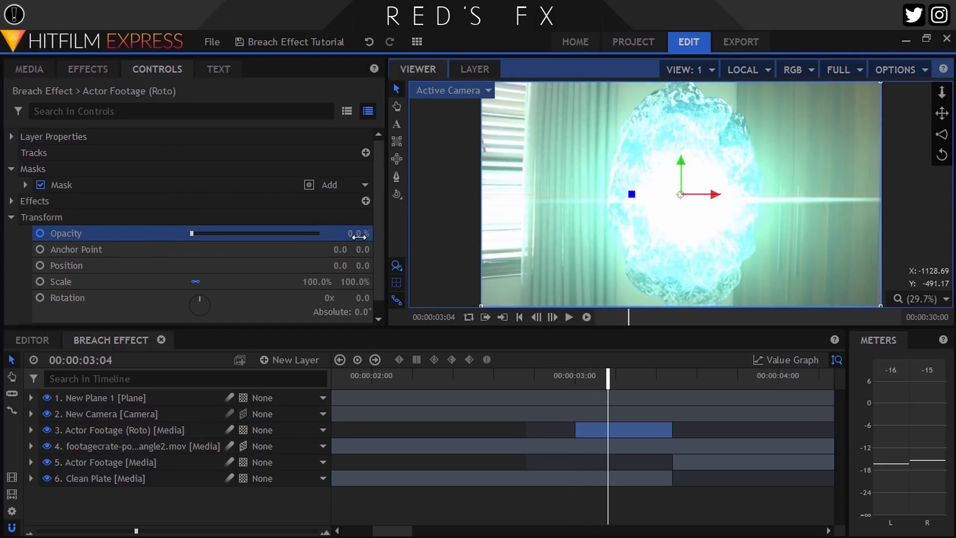
left_click_drag(358, 233, 408, 233)
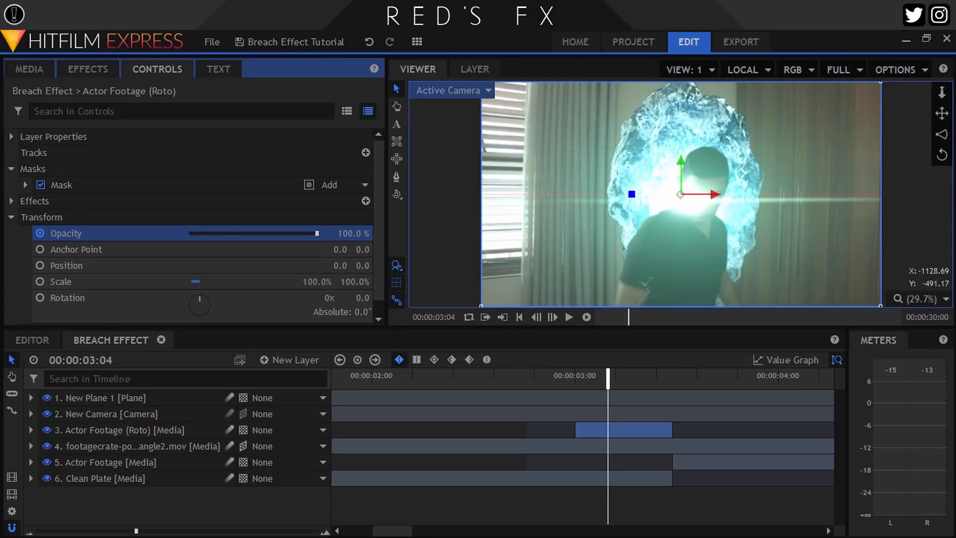
- Keyframe the footagecrate portal layer's scale at 109% at 00:00:03:08
left_click(672, 378)
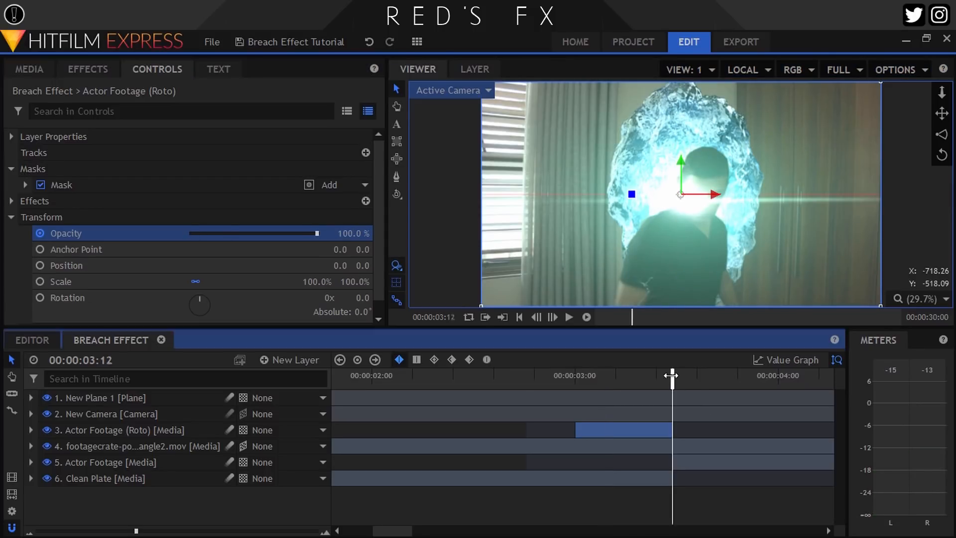
left_click(536, 317)
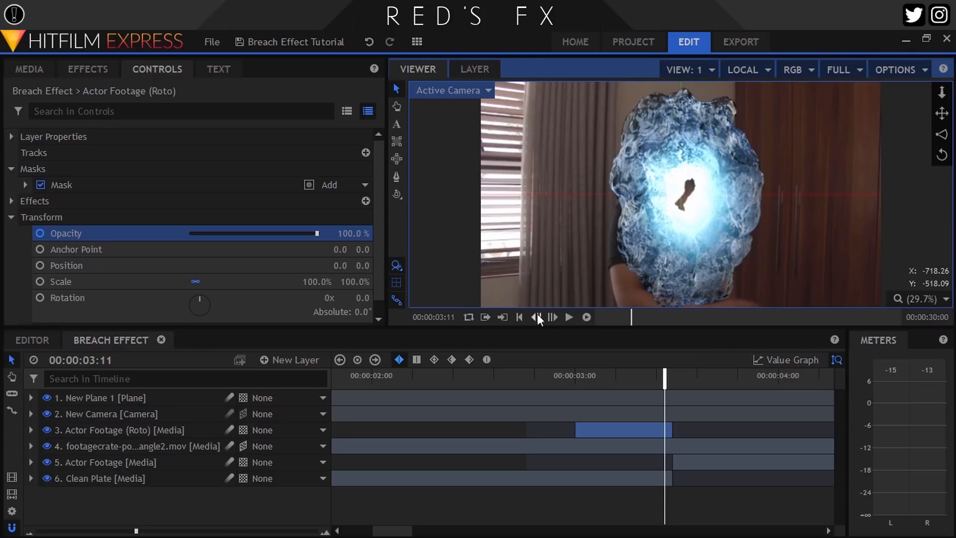
left_click(536, 316)
left_click(537, 317)
left_click(536, 317)
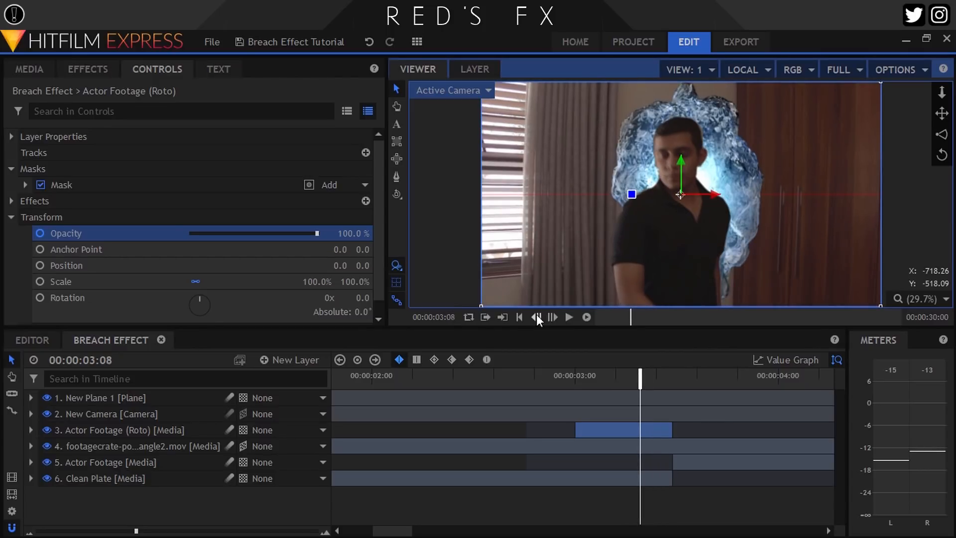
left_click(109, 447)
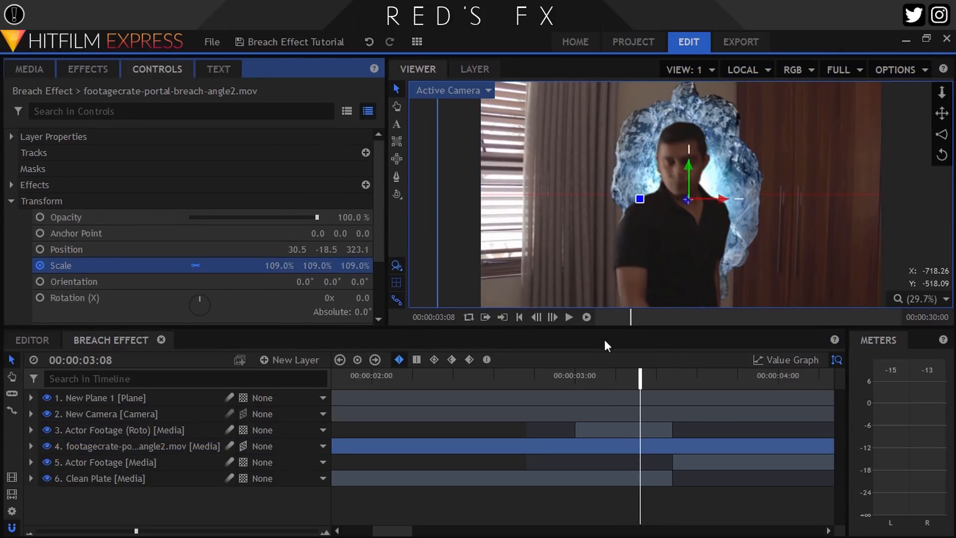
- Set the portal layer's scale to 0% at 00:00:03:12
key("=")
left_click(639, 376)
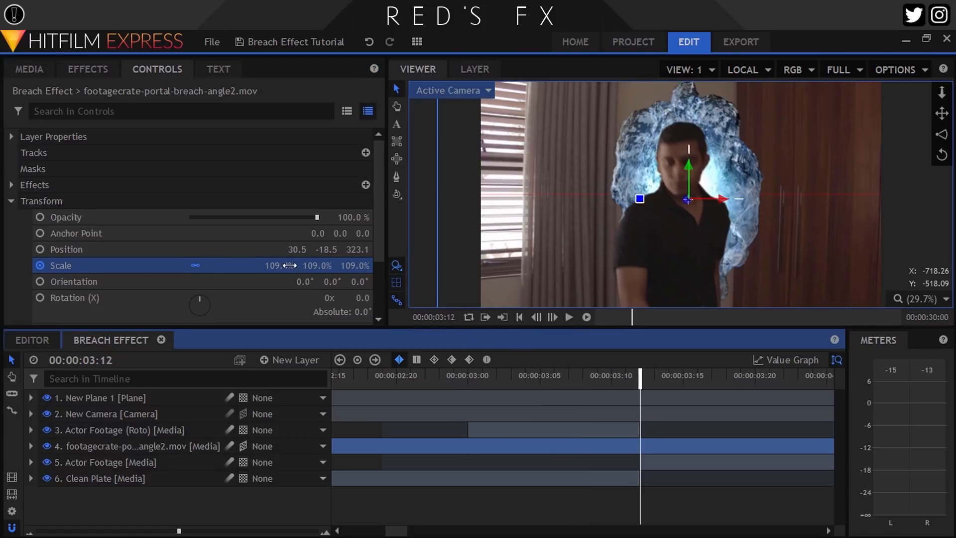
left_click(288, 266)
type("0")
key("Return")
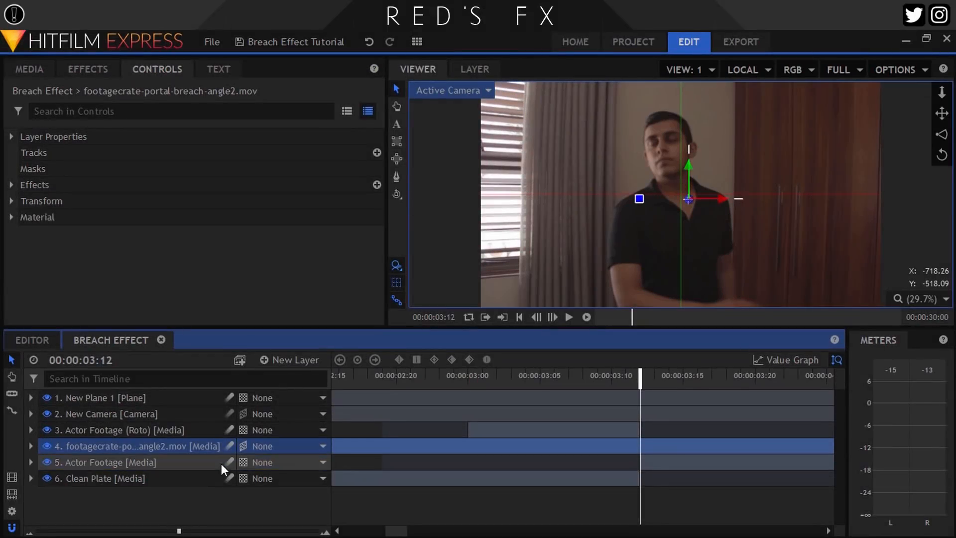
- Enable motion blur on the footagecrate portal layer
left_click(237, 497)
key("minus")
key("minus")
key("minus")
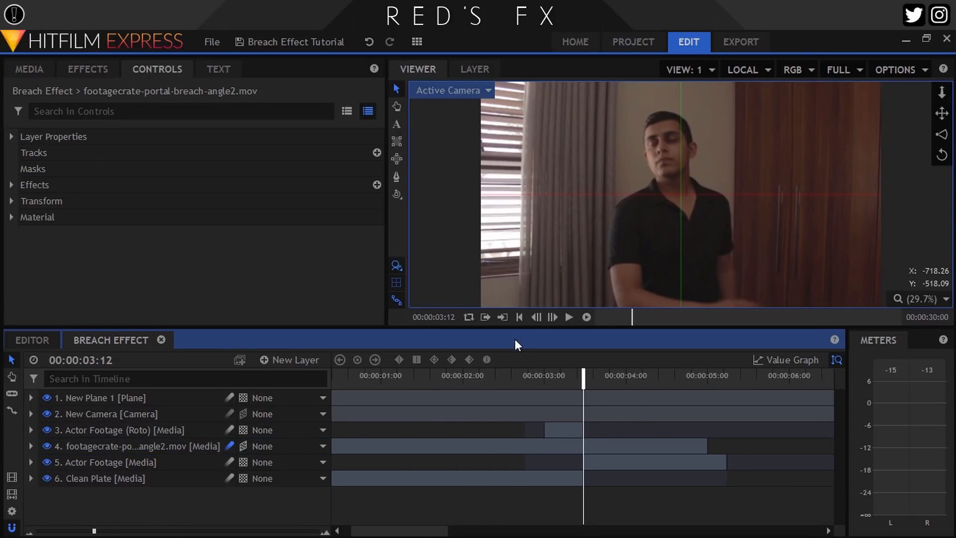
- Add a grade layer on top of the composition and apply the Curves color correction effect to it
left_click(518, 319)
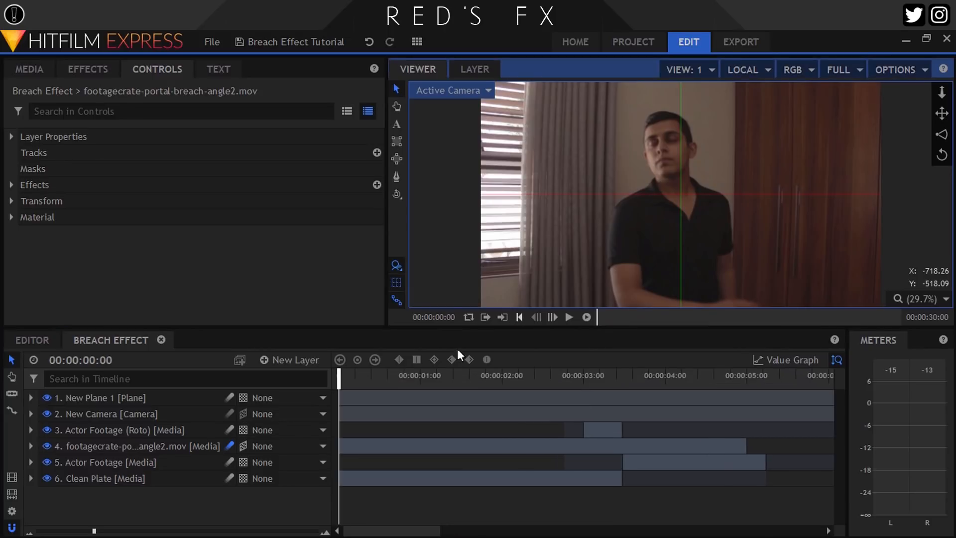
left_click(418, 376)
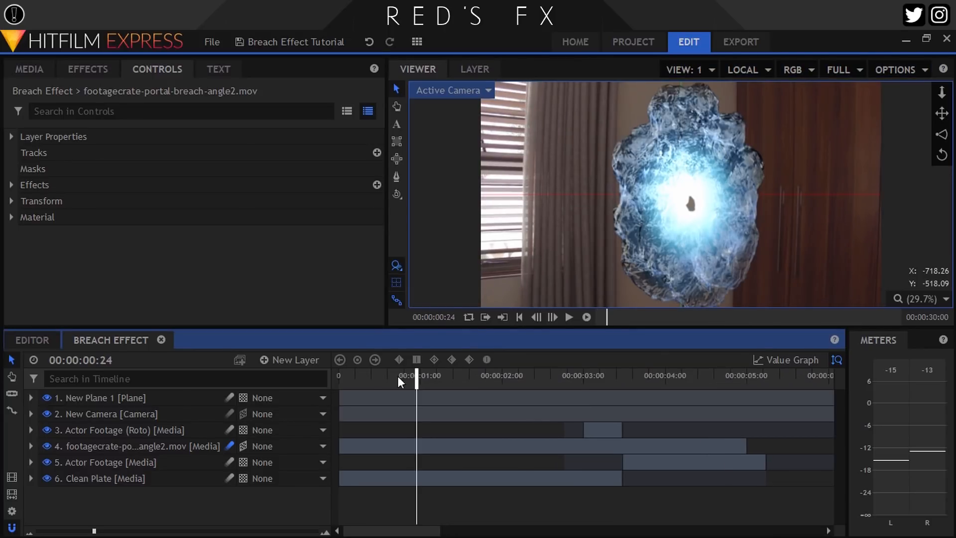
left_click(285, 361)
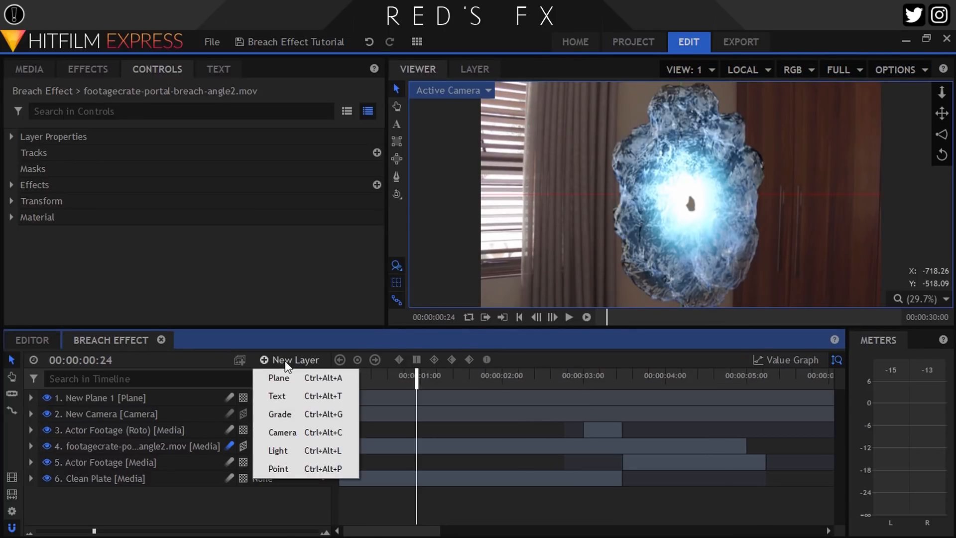
left_click(294, 413)
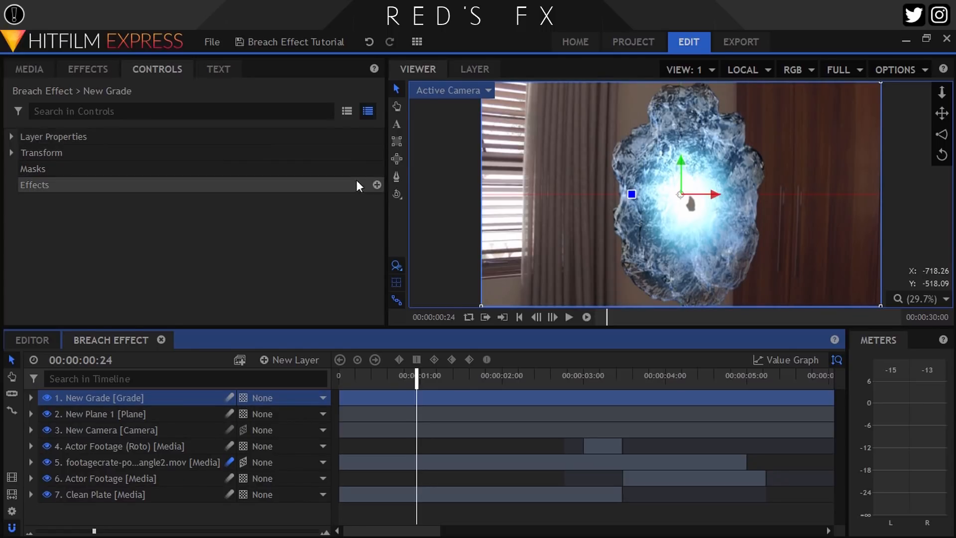
left_click(377, 185)
mouse_move(439, 257)
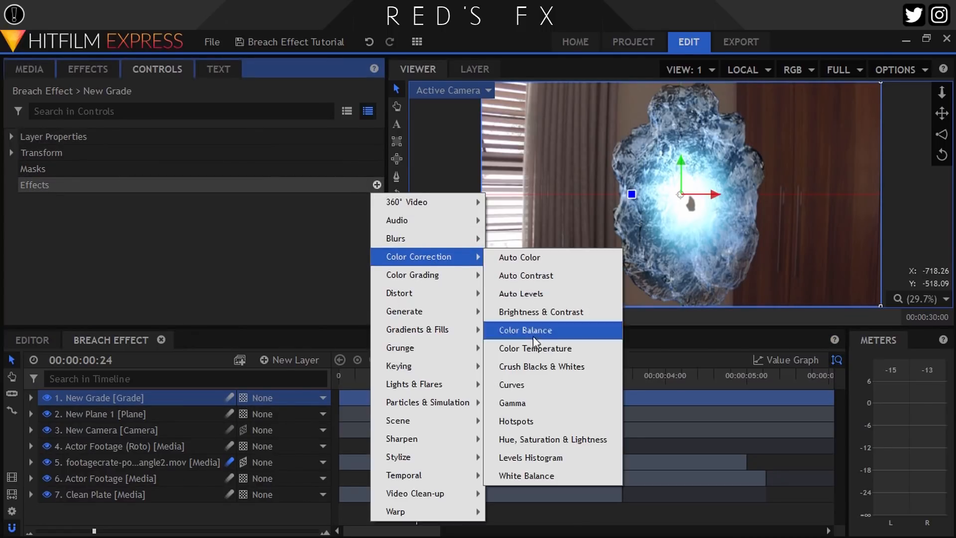
left_click(529, 385)
- Brighten the image by bending the grade layer's RGB curve upward
left_click(25, 202)
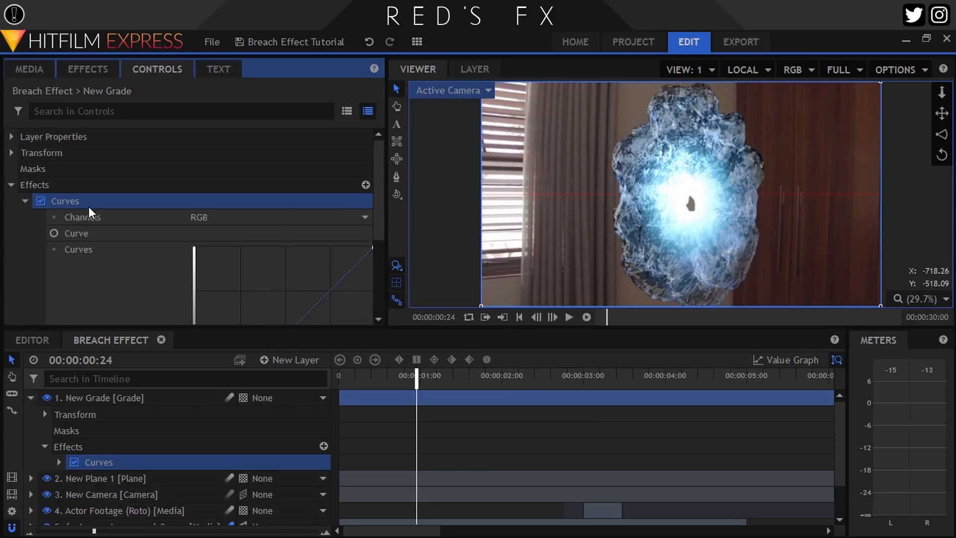
scroll(274, 213, "down", 3)
left_click_drag(263, 199, 249, 180)
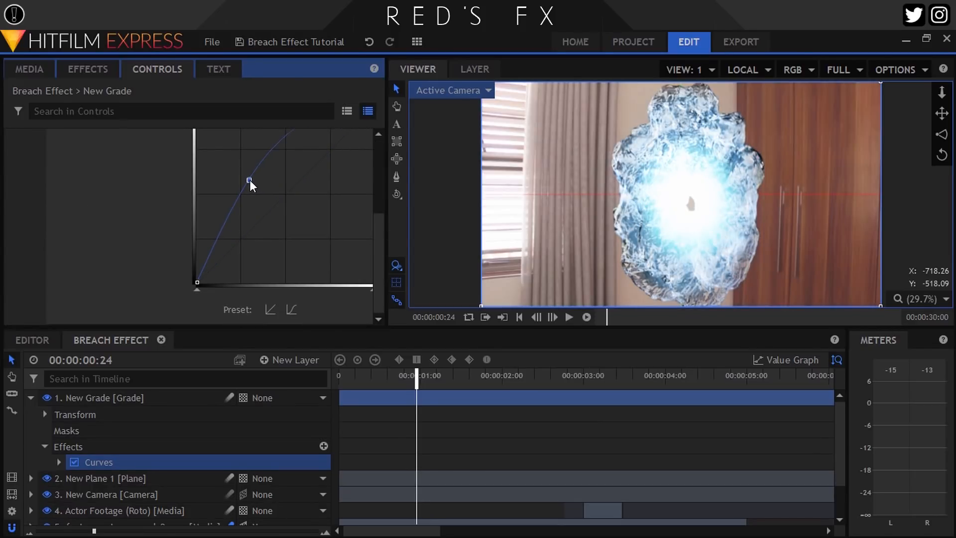
- Raise the midtones of the Blue channel in the grade layer's Curves effect
scroll(271, 226, "up", 3)
left_click(225, 229)
left_click(227, 272)
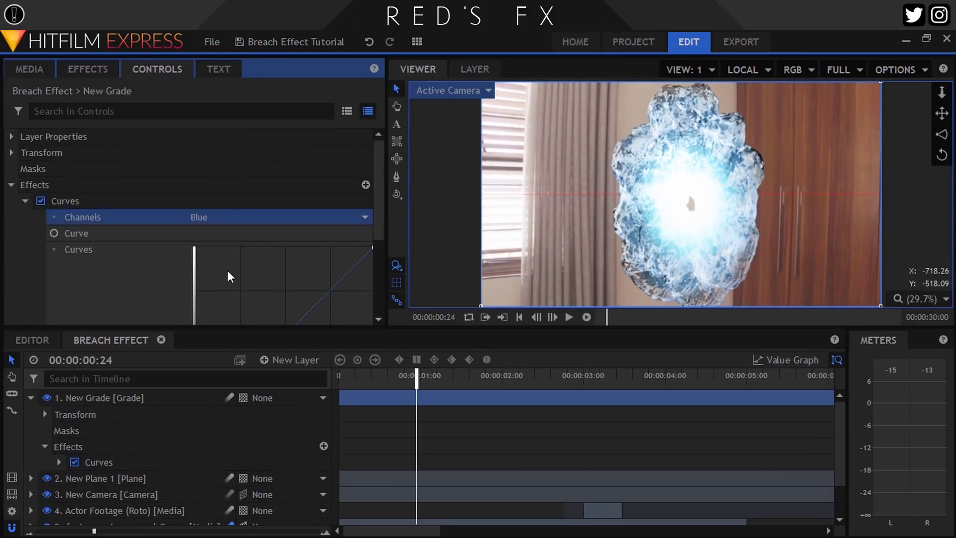
scroll(227, 268, "down", 3)
left_click_drag(274, 197, 261, 186)
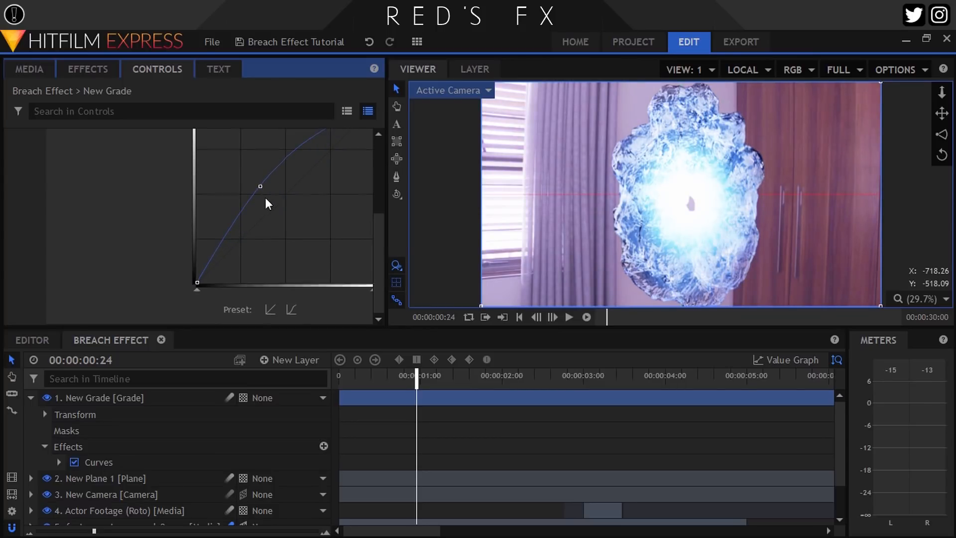
- Raise the midtones of the Green channel slightly in the grade layer's Curves effect
scroll(249, 209, "up", 3)
left_click(224, 222)
left_click(219, 260)
scroll(249, 224, "down", 3)
left_click_drag(273, 196, 264, 187)
scroll(249, 199, "up", 3)
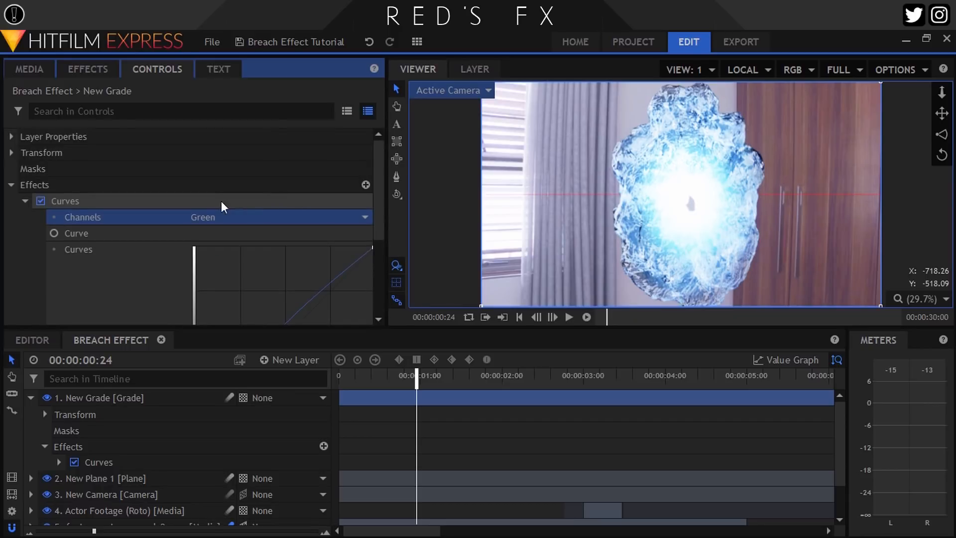
- Lower the Red channel's curve slightly, then collapse the grade layer's effect settings
left_click(223, 217)
left_click(221, 248)
scroll(231, 254, "down", 3)
left_click_drag(282, 200, 288, 203)
scroll(110, 265, "up", 3)
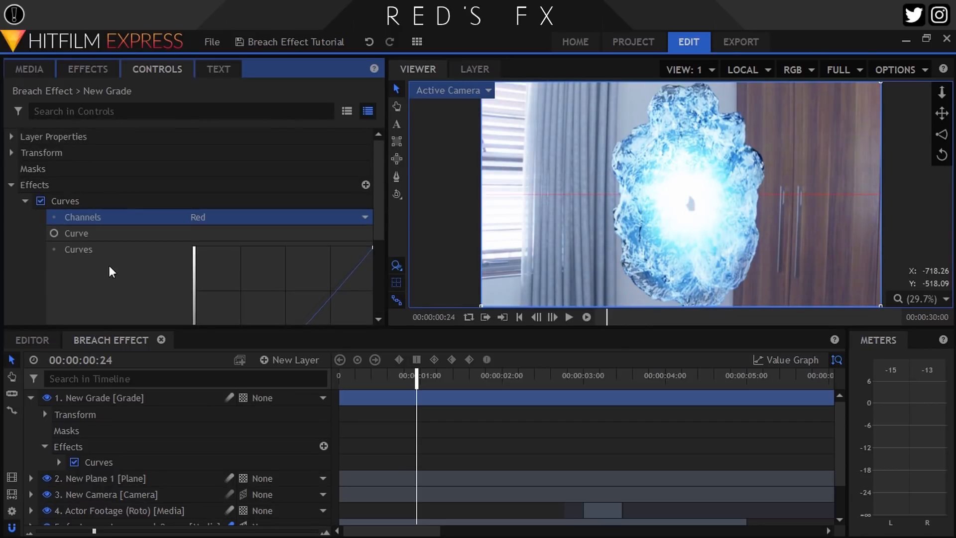
left_click(25, 201)
left_click(11, 185)
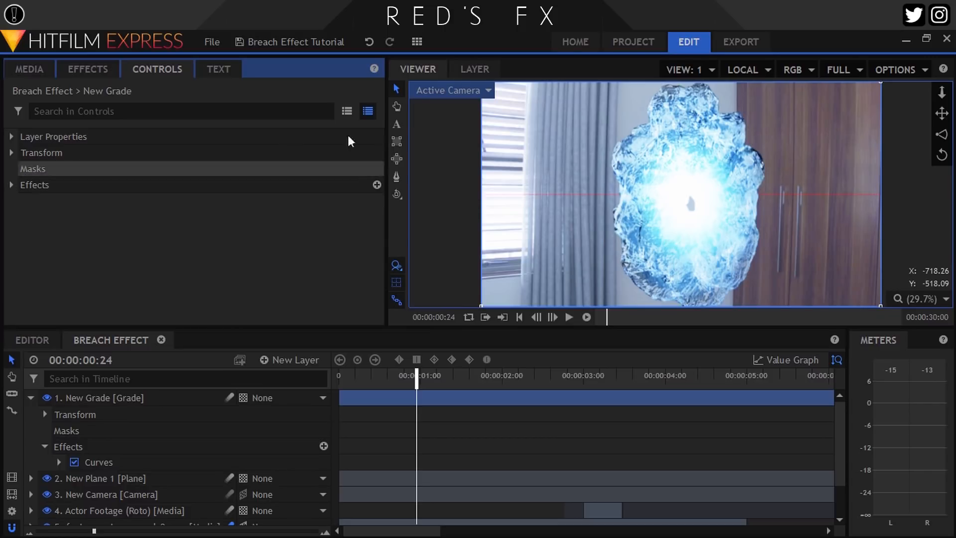
- Draw a large elliptical mask around the portal on the grade layer and adjust its position
left_click(397, 159)
left_click(148, 398)
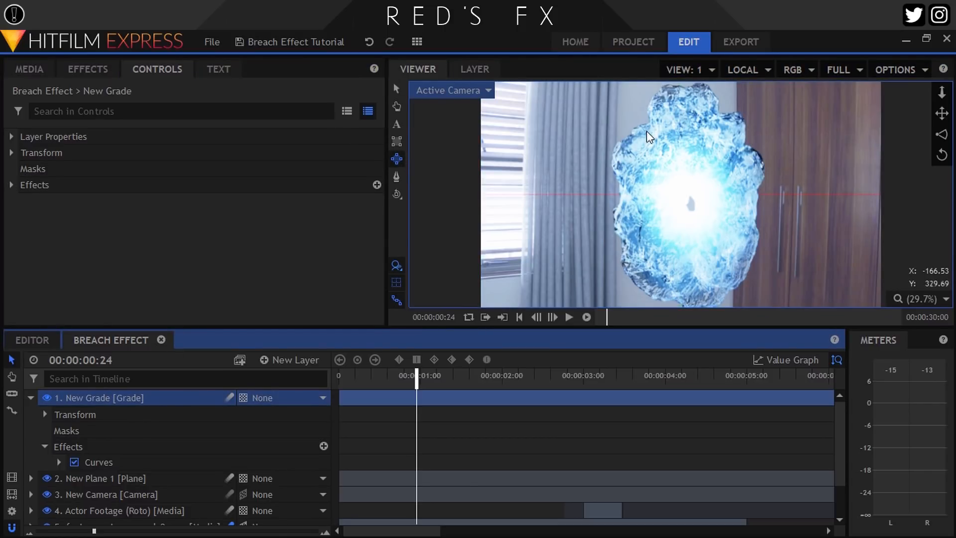
scroll(632, 90, "down", 2)
left_click_drag(614, 84, 783, 289)
left_click(398, 88)
left_click_drag(722, 276, 708, 273)
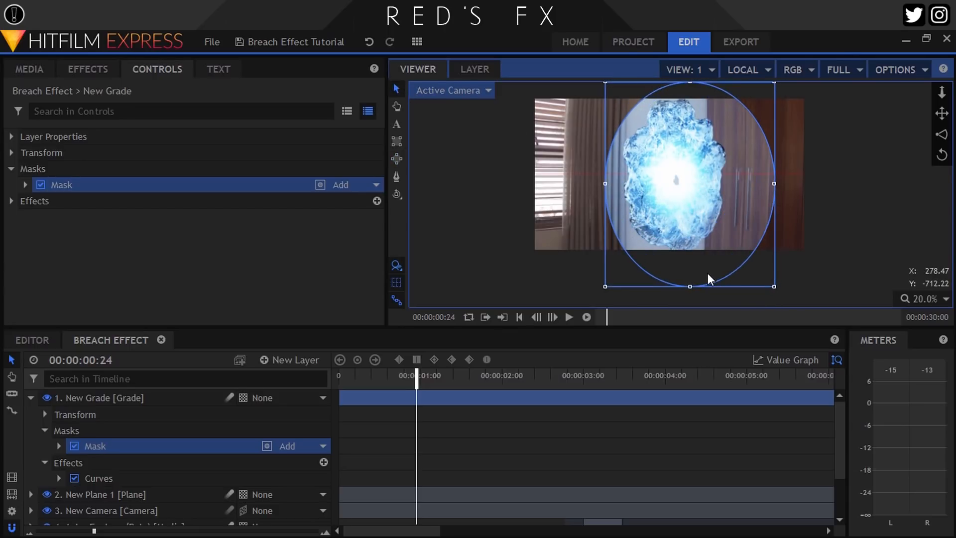
- Set the grade layer mask's feather strength to 440 px and collapse the layer's properties
left_click(25, 185)
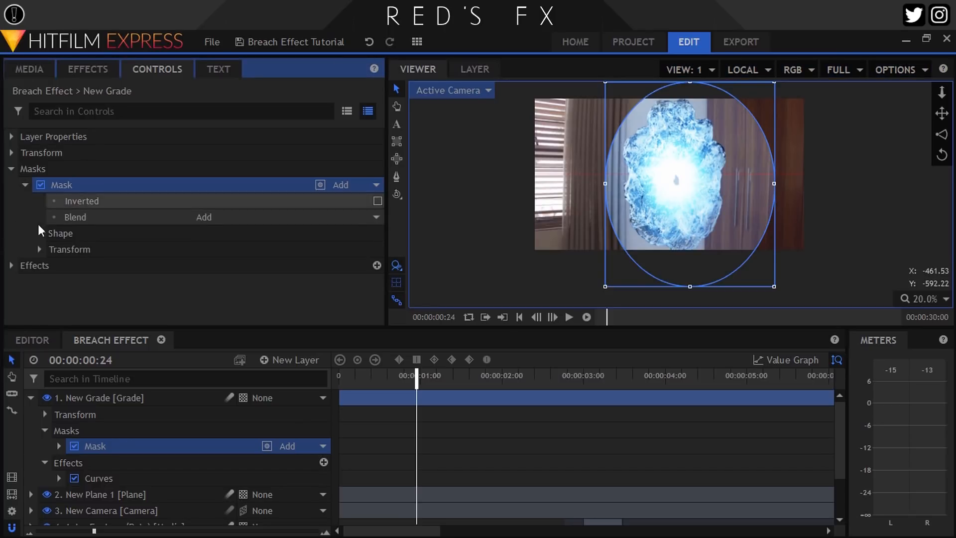
left_click(38, 233)
left_click(238, 281)
left_click_drag(238, 281, 218, 281)
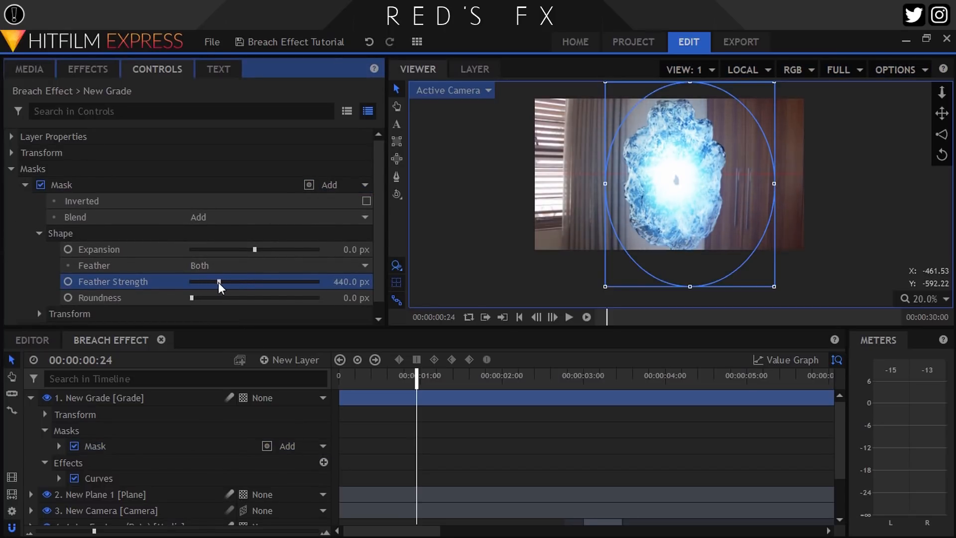
left_click(15, 186)
left_click(30, 398)
- Keyframe the grade layer's opacity at 0% at 00:00:00:00
left_click(520, 317)
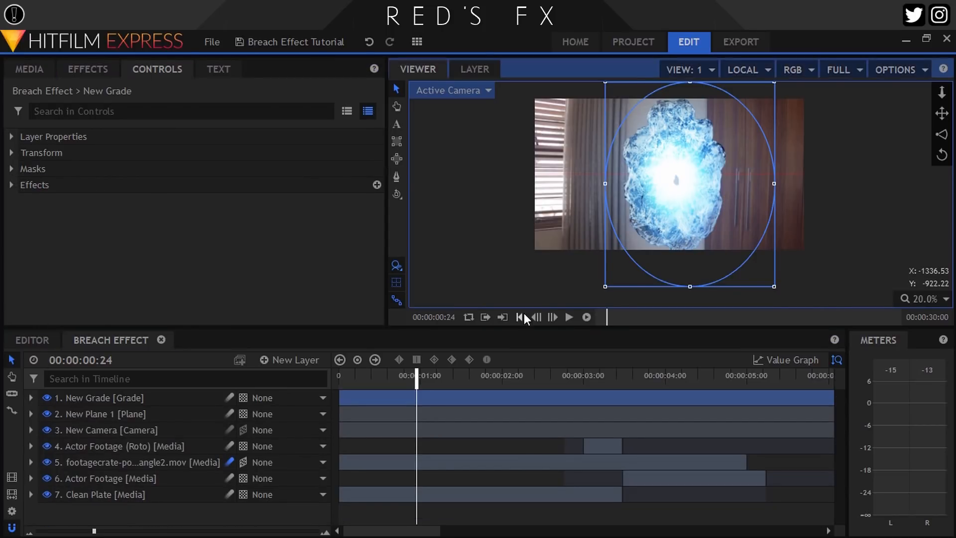
left_click(11, 153)
left_click(39, 170)
left_click(199, 170)
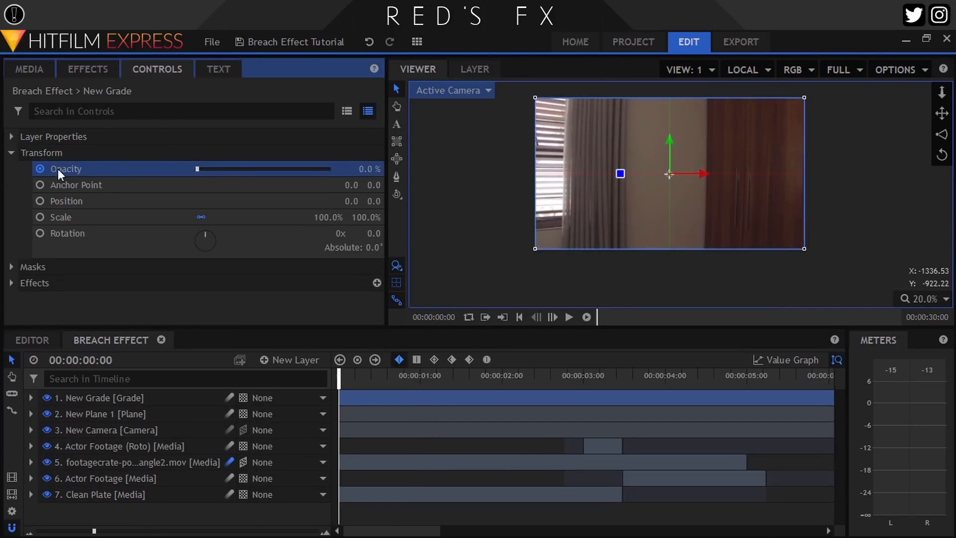
- Set the grade layer's opacity to 60% at 00:00:00:12
left_click(550, 317)
left_click(550, 316)
left_click(551, 317)
left_click(550, 317)
left_click(551, 317)
left_click(552, 317)
left_click(551, 317)
left_click(551, 317)
left_click(552, 316)
left_click(551, 317)
left_click(551, 317)
left_click(551, 316)
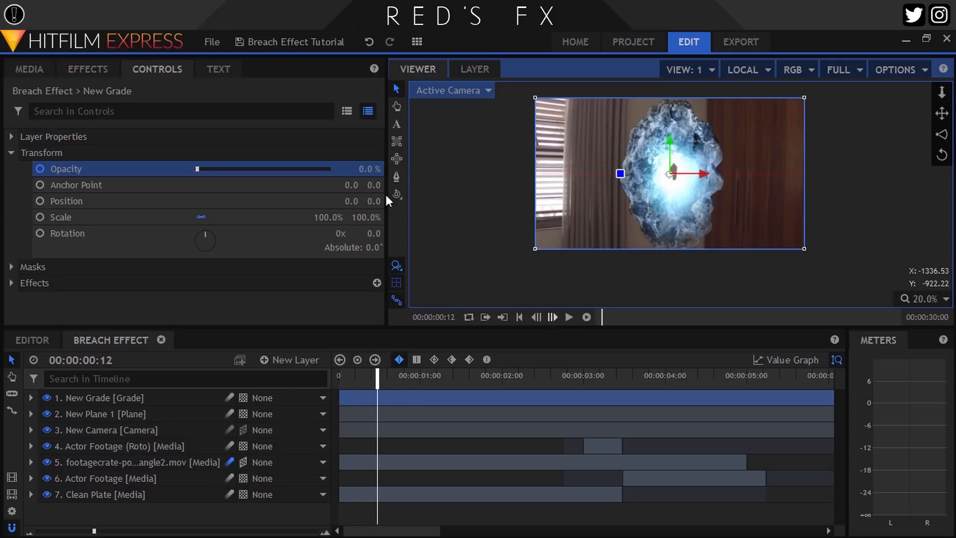
left_click(367, 168)
type("60")
key("Return")
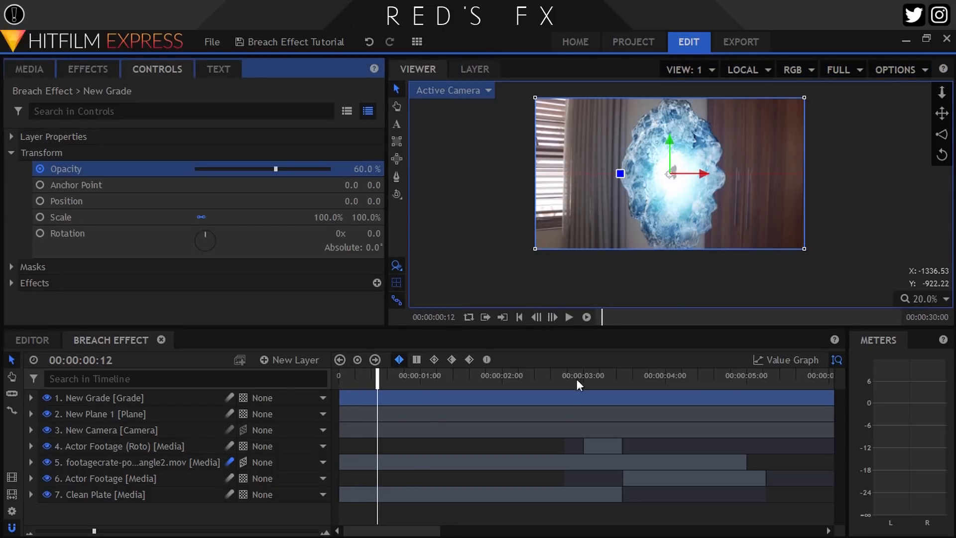
- Find the Light Wrap effect and apply it to the Actor Footage (Roto) layer, with the playhead at 00:00:03:07
left_click_drag(590, 376, 604, 374)
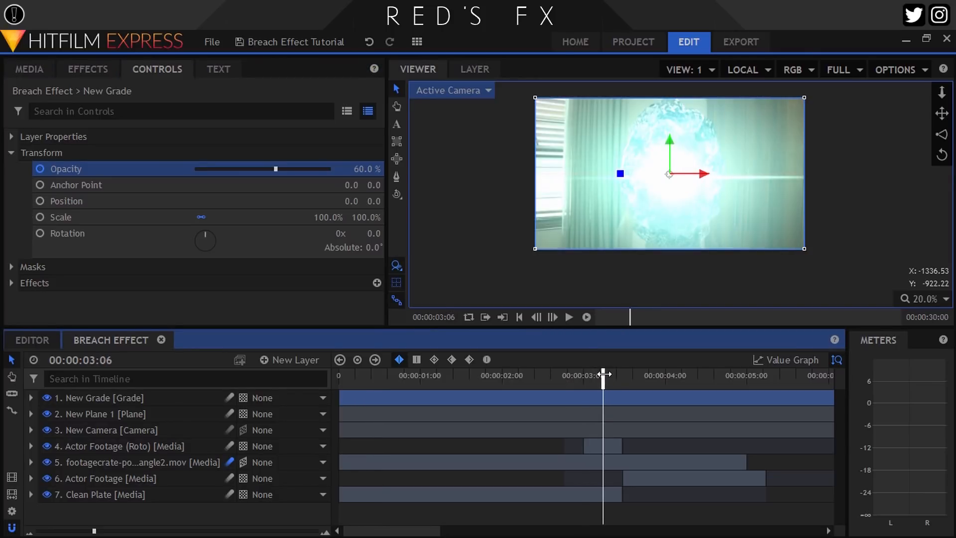
scroll(696, 152, "up", 3)
left_click(554, 318)
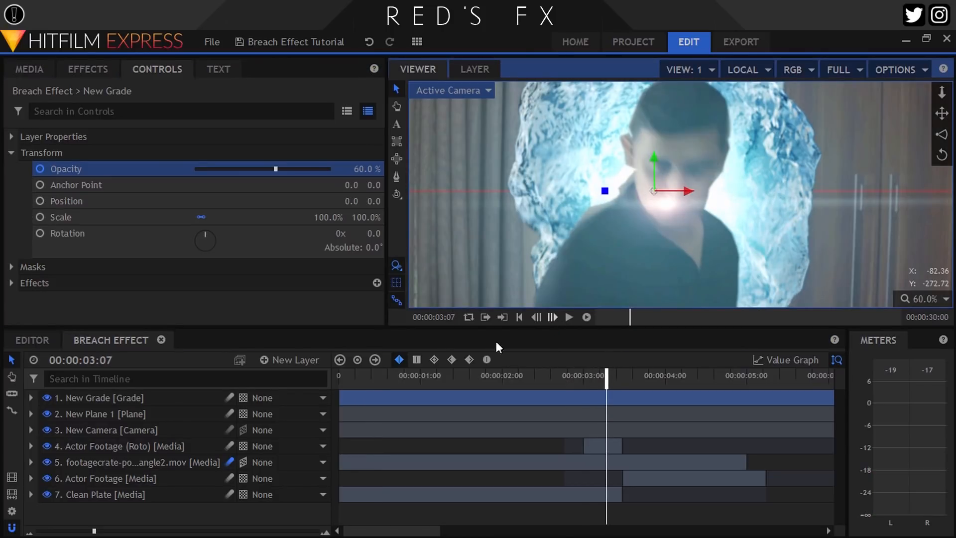
left_click(85, 68)
left_click(79, 94)
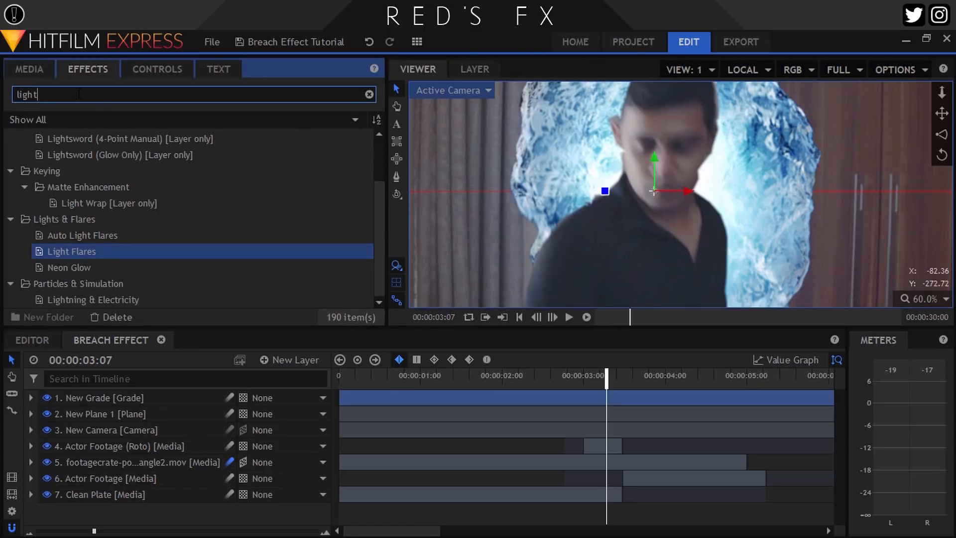
scroll(70, 252, "up", 3)
left_click(71, 253)
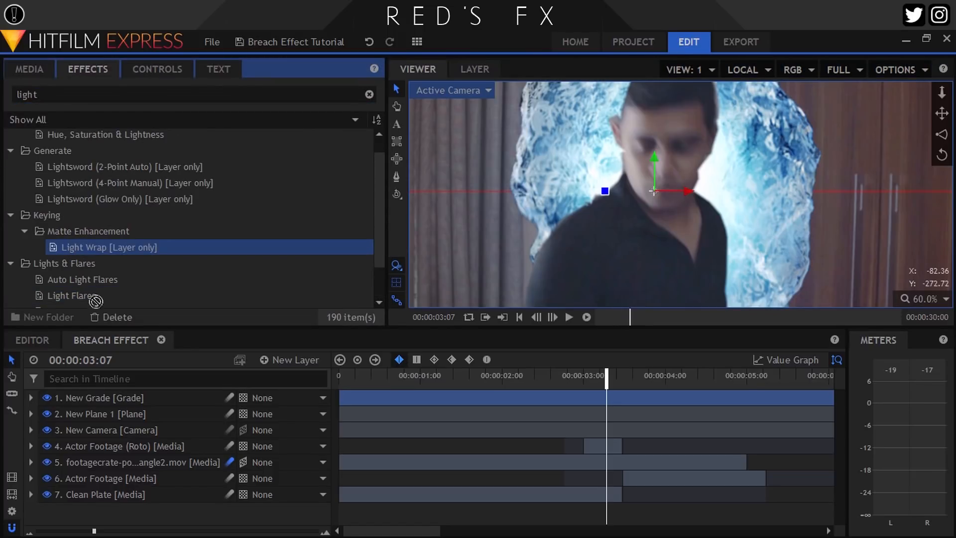
left_click_drag(125, 429, 124, 444)
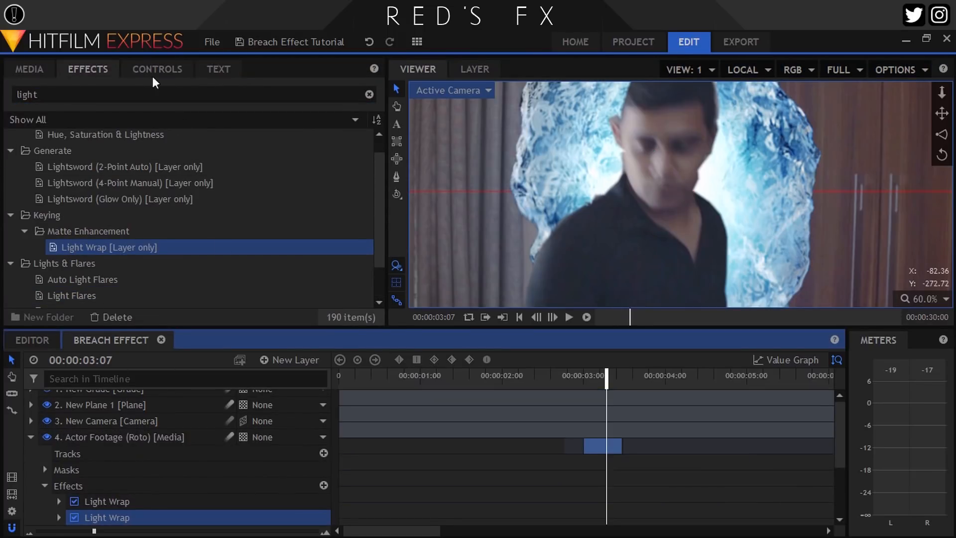
- Set the radius of the second Light Wrap effect on the Actor Footage (Roto) layer to 25
left_click(138, 73)
left_click(26, 234)
scroll(239, 214, "down", 3)
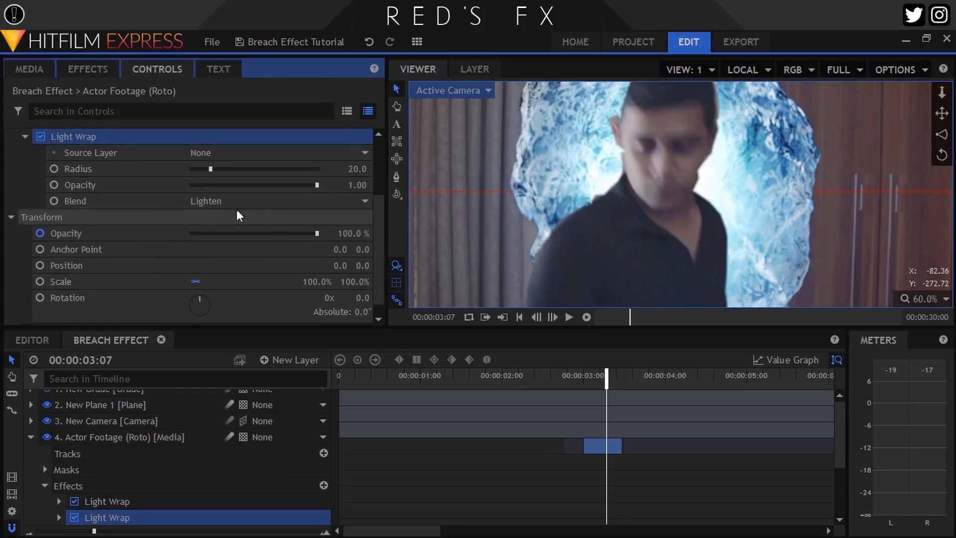
left_click(358, 169)
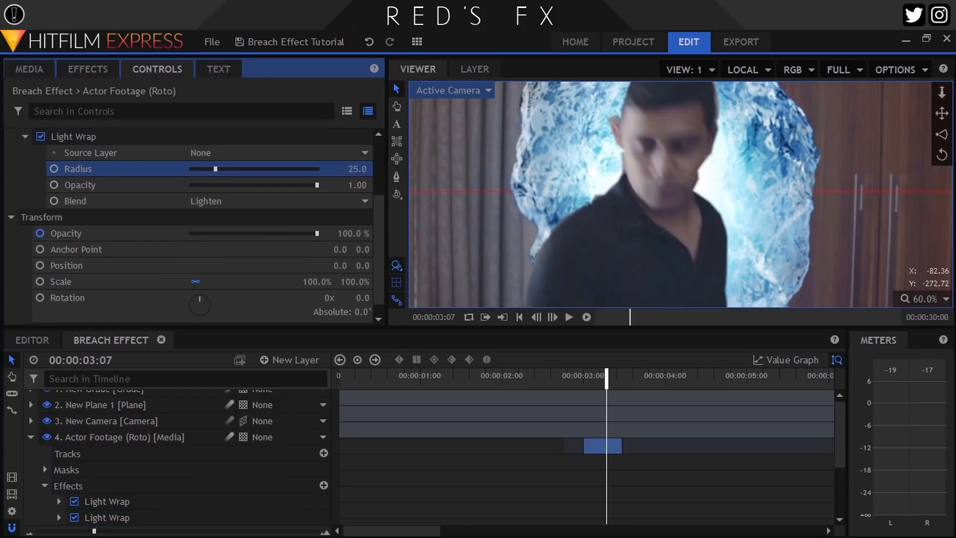
key("Tab")
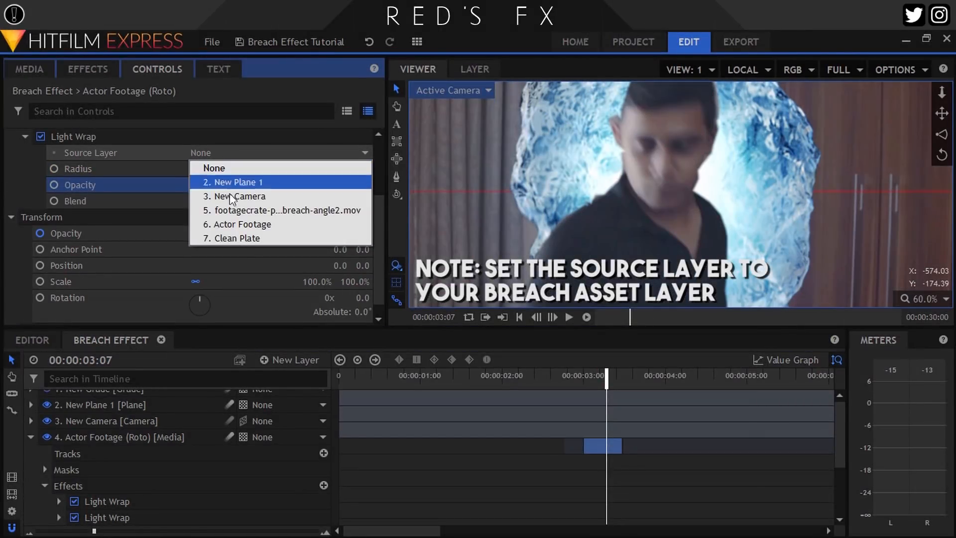
key("Escape")
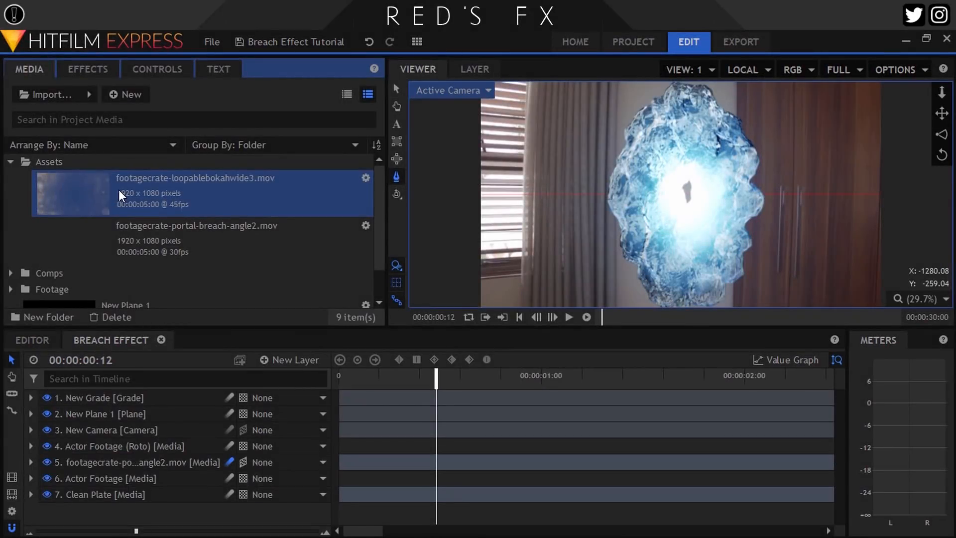
- Add footagecrate-loopablebokahwide3.mov as the top layer and draw a closed mask around the frame that leaves out its upper middle area
left_click_drag(118, 190, 154, 394)
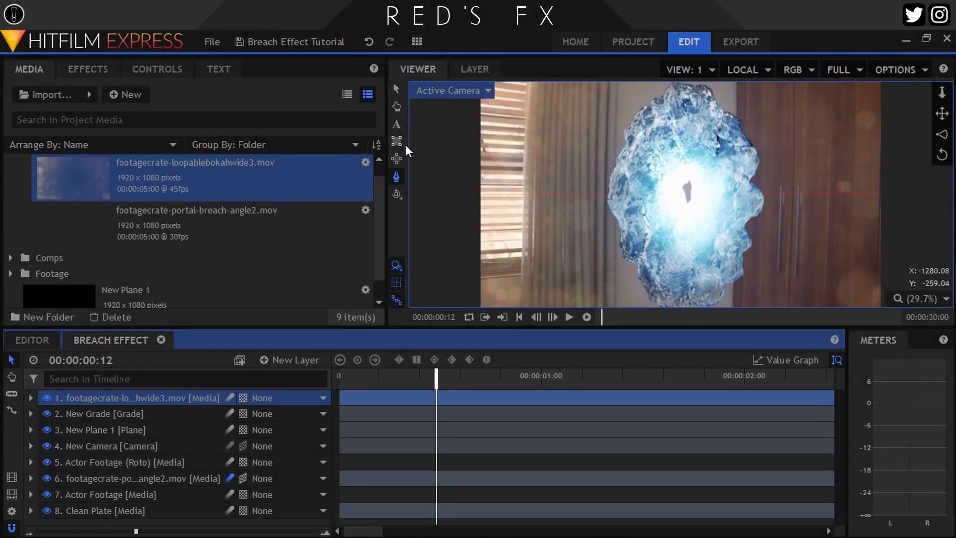
left_click(397, 176)
scroll(631, 150, "down", 2)
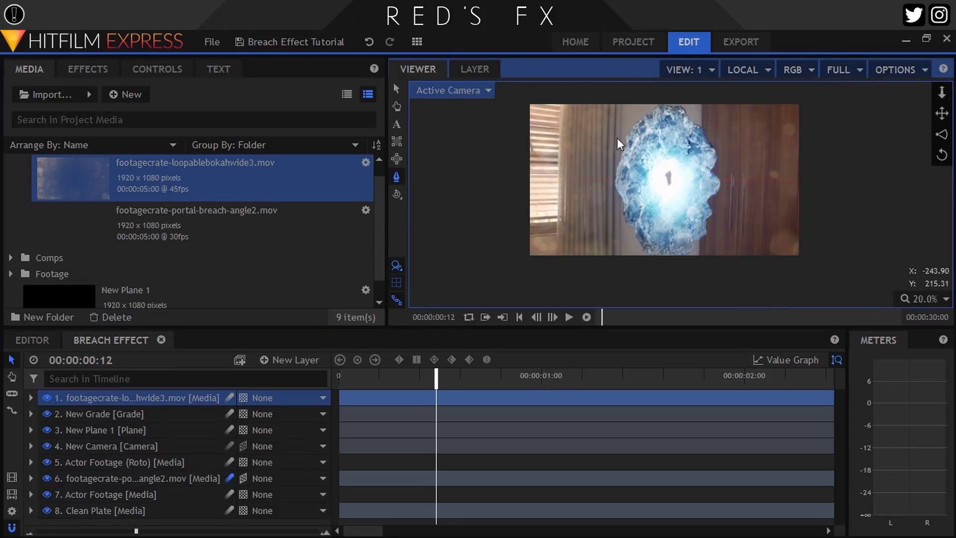
left_click(582, 86)
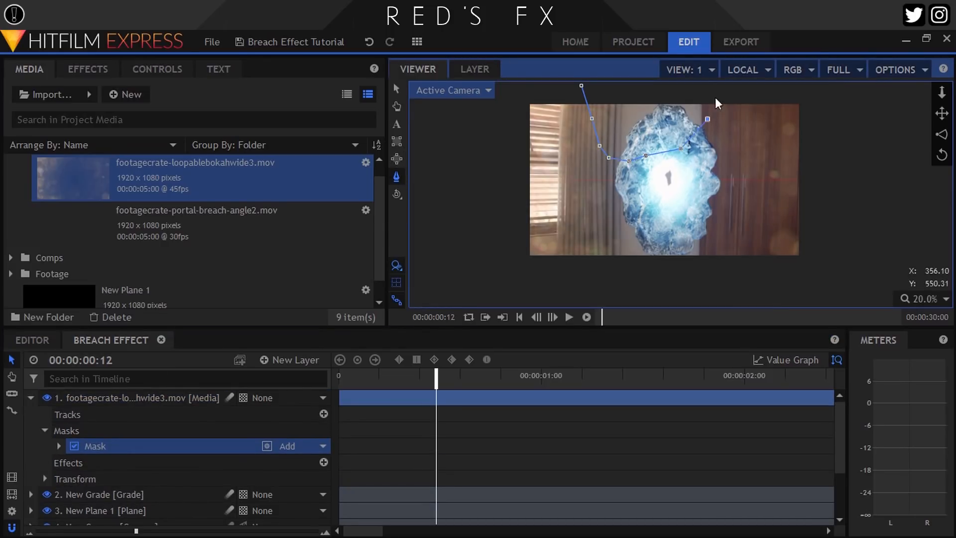
left_click(508, 278)
left_click(500, 83)
left_click(581, 86)
- Soften the edges of the bokeh layer's mask by raising its feather strength
left_click(157, 69)
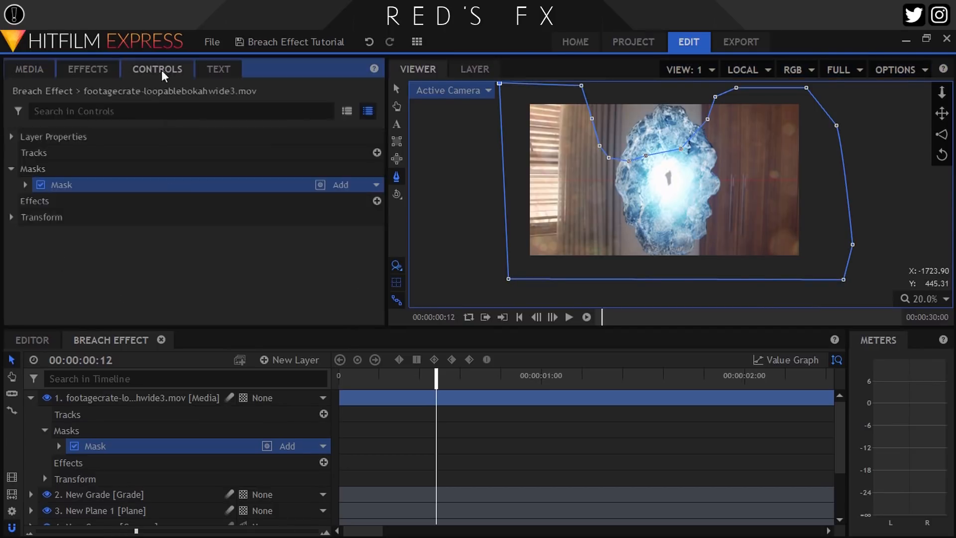
left_click(26, 184)
left_click(40, 250)
left_click(40, 250)
left_click(39, 233)
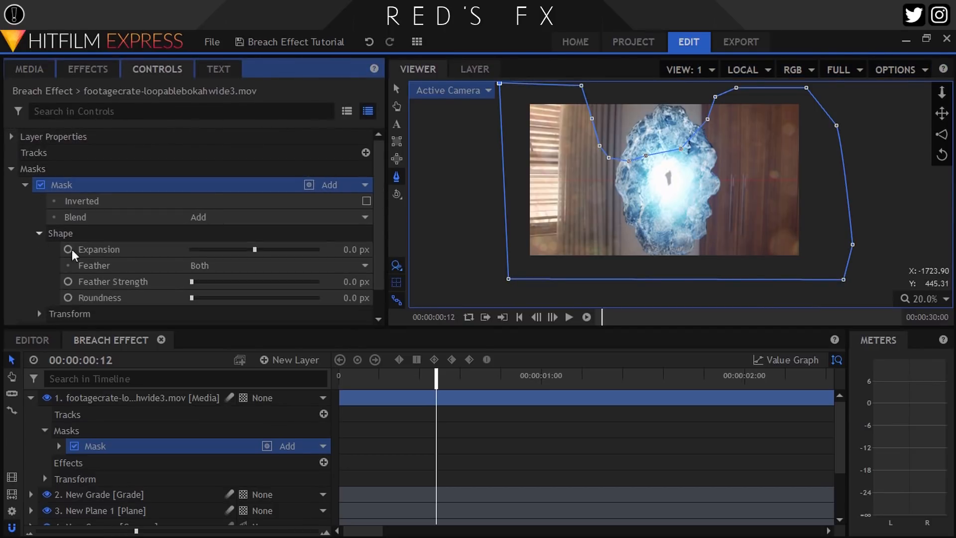
left_click_drag(191, 281, 265, 280)
- Find the Hue Colorize effect and apply it to the footagecrate-loopablebokahwide3.mov layer
left_click(87, 69)
double_click(25, 95)
type("hue")
left_click_drag(73, 185, 132, 398)
- Choose a Hue Colorize preset with a hue of 233 and set the hue strength to 87%
left_click(158, 69)
left_click(25, 156)
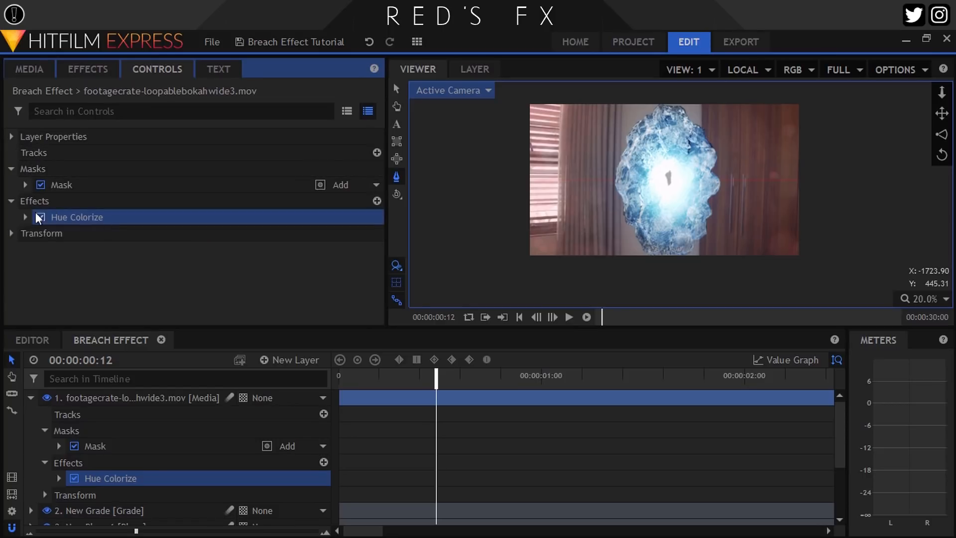
left_click(25, 217)
left_click(224, 233)
left_click(223, 259)
left_click_drag(279, 283, 300, 282)
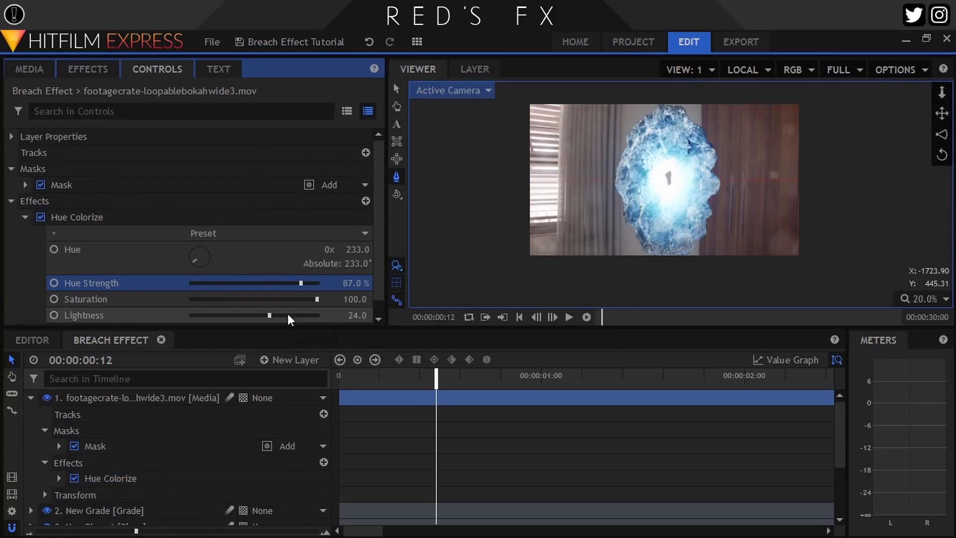
- Apply the Lens Blur effect to the bokeh layer and set its radius to 9.9 px
left_click(88, 69)
type("len")
left_click_drag(82, 153, 127, 397)
left_click(153, 70)
left_click(25, 317)
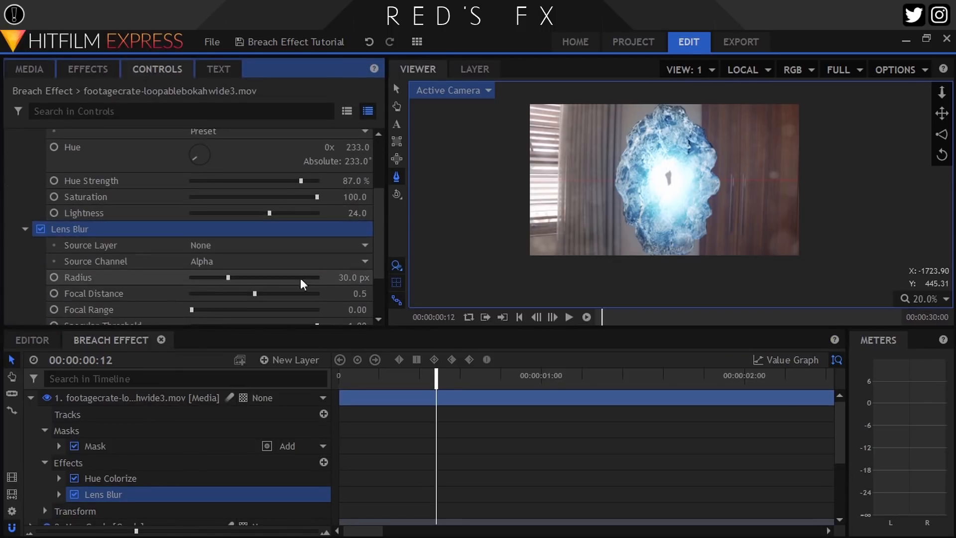
left_click(210, 278)
- Set the bokeh layer's opacity to 50%
left_click(128, 398)
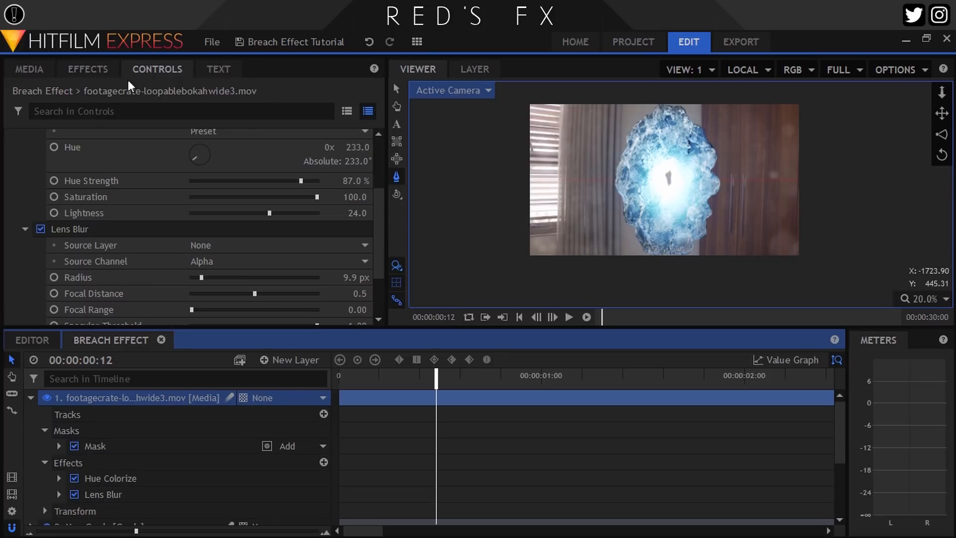
left_click(11, 201)
left_click(11, 217)
mouse_move(251, 233)
left_mouse_down()
mouse_move(261, 232)
mouse_move(235, 232)
mouse_move(264, 233)
left_mouse_up()
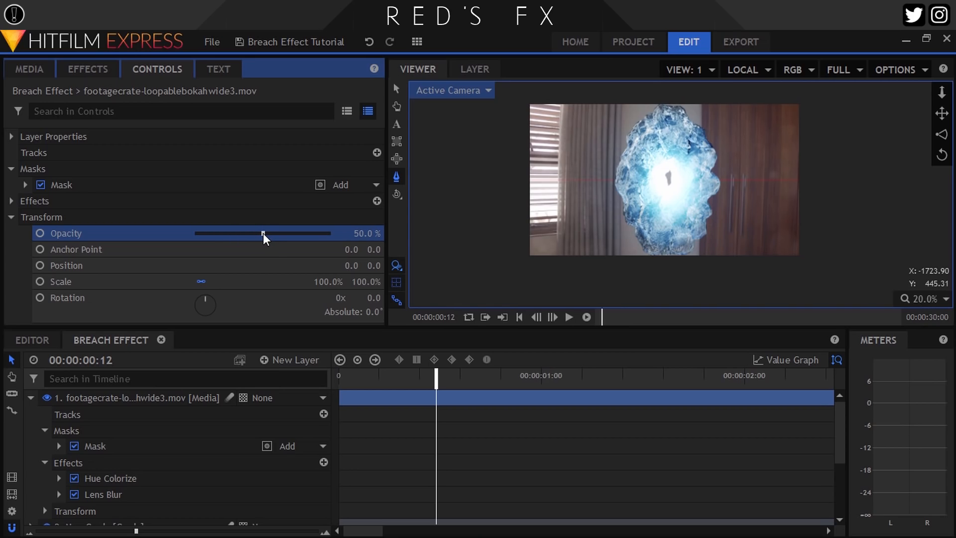